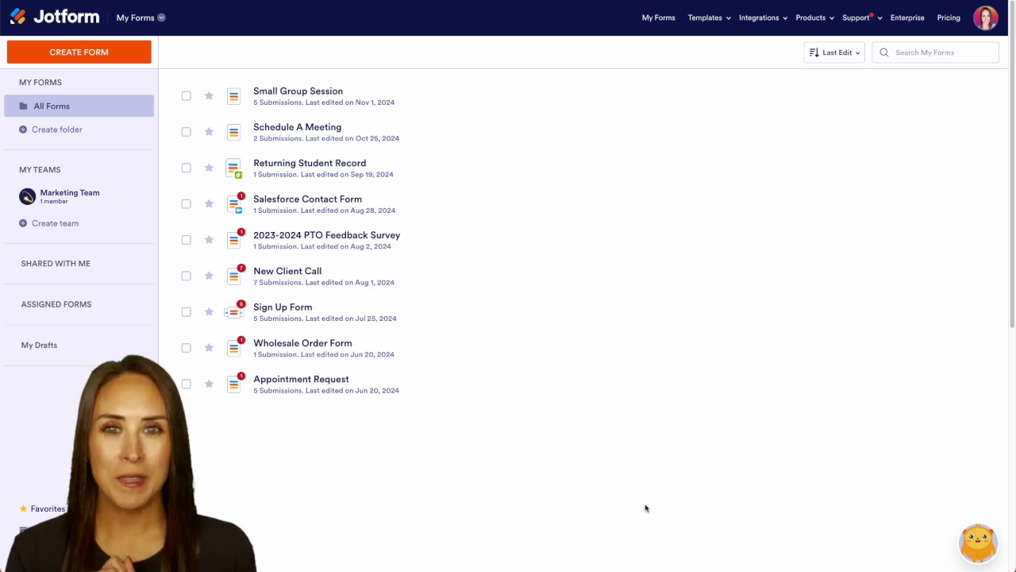
- Start a new form from a template and search the gallery for 'dance' templates
{"action": "left_click", "coordinate": [92, 55]}
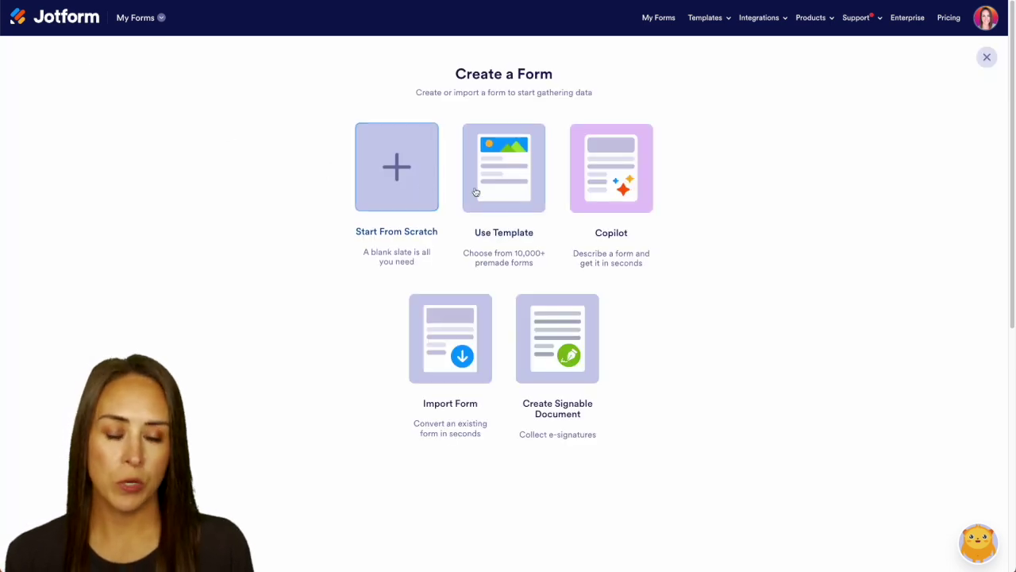
{"action": "left_click", "coordinate": [504, 190]}
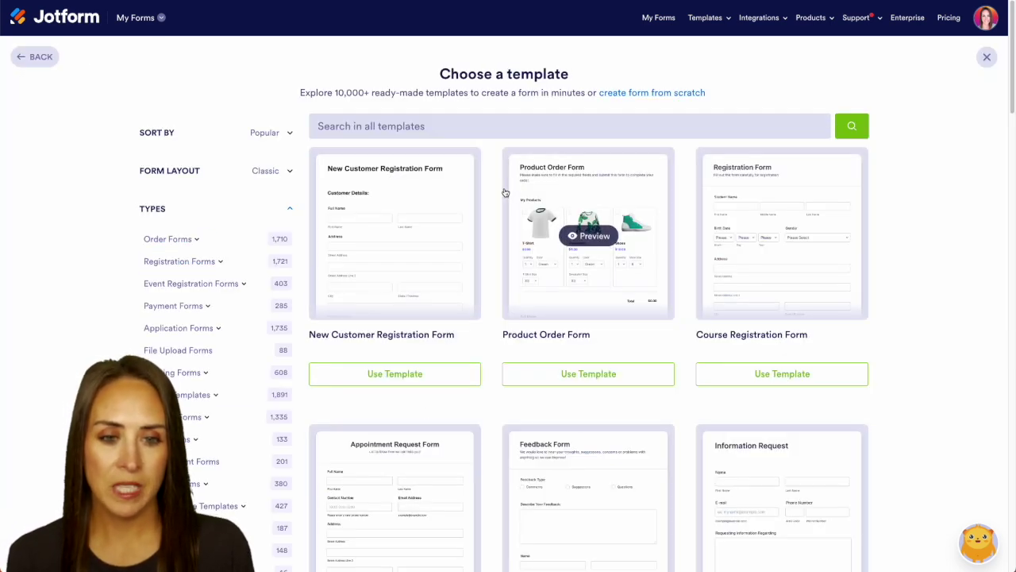
{"action": "left_click", "coordinate": [496, 127]}
{"action": "type", "text": "dance"}
{"action": "key", "text": "Return"}
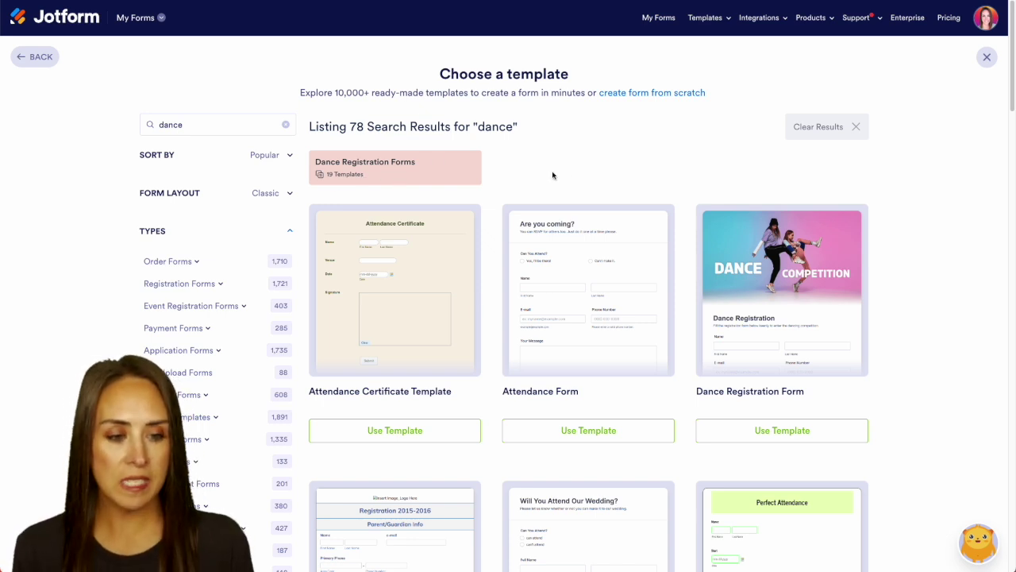
{"action": "mouse_move", "coordinate": [735, 354]}
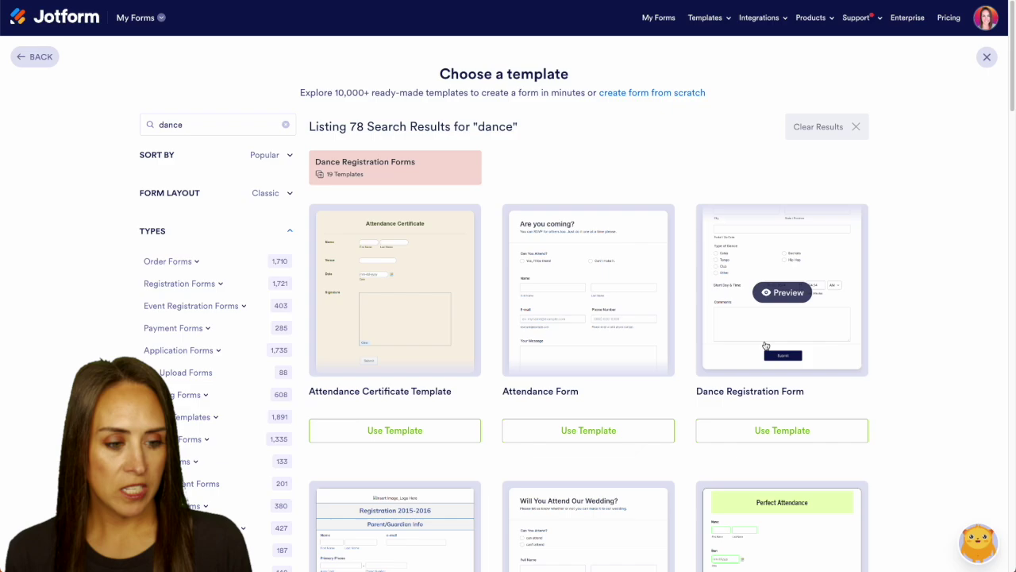
{"action": "left_click", "coordinate": [782, 434]}
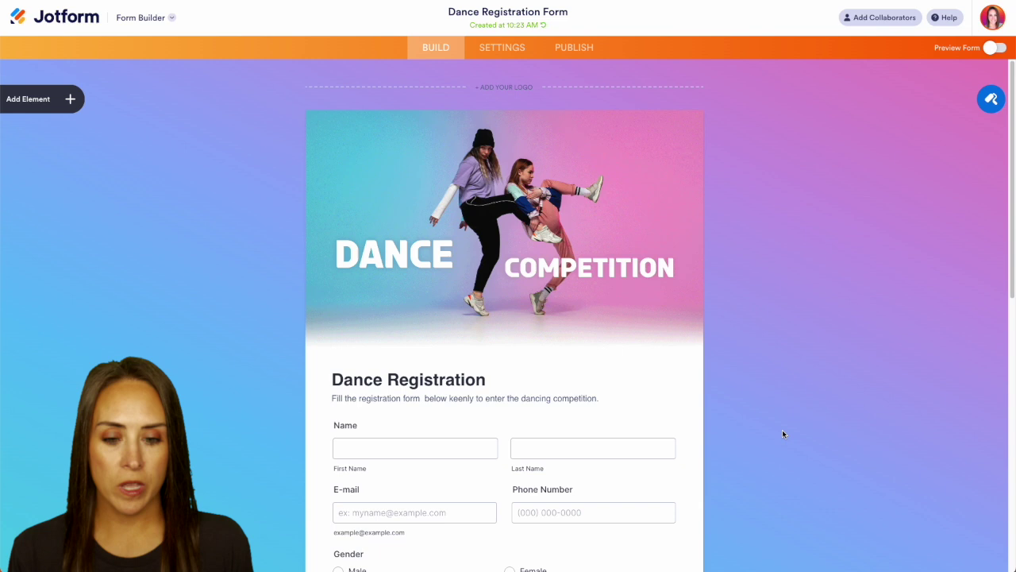
{"action": "scroll", "coordinate": [782, 433], "scroll_direction": "down", "scroll_amount": 3}
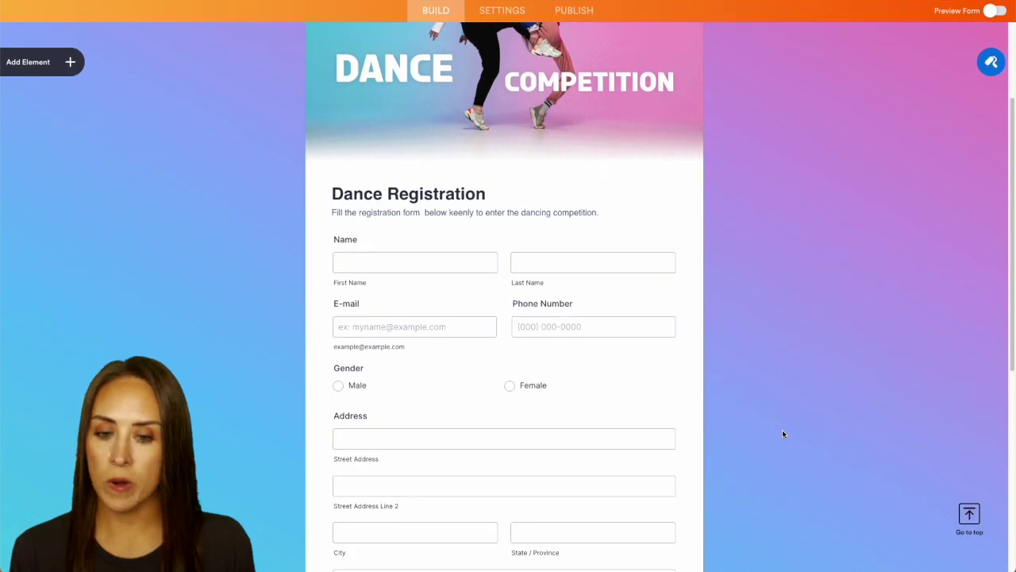
{"action": "scroll", "coordinate": [782, 433], "scroll_direction": "down", "scroll_amount": 5}
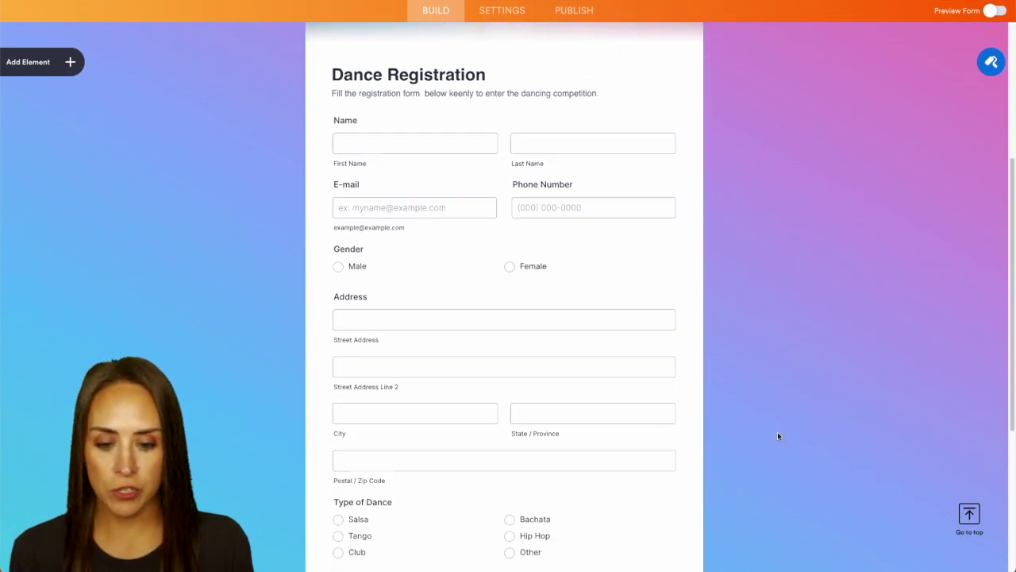
{"action": "scroll", "coordinate": [778, 436], "scroll_direction": "down", "scroll_amount": 2}
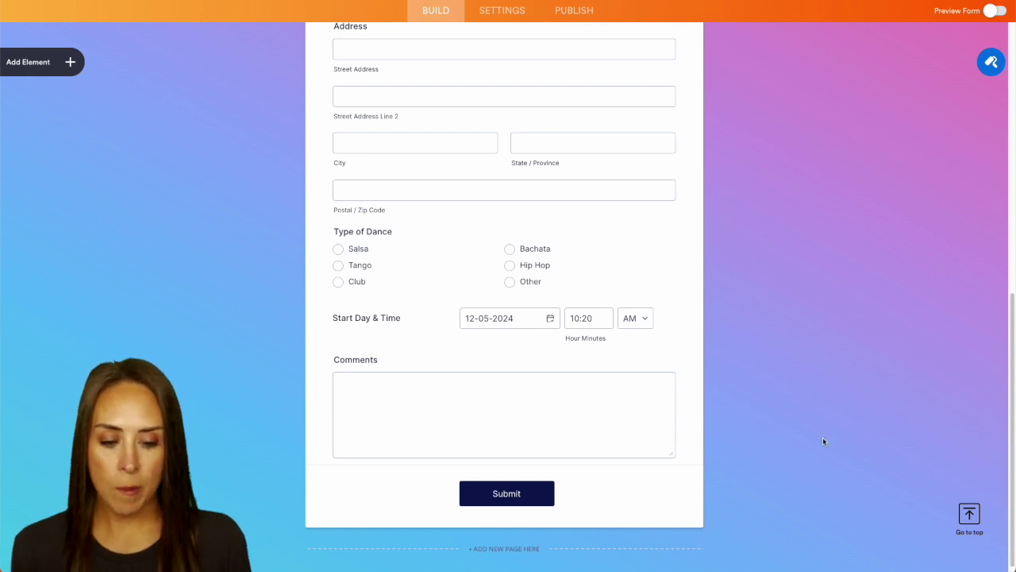
{"action": "scroll", "coordinate": [824, 441], "scroll_direction": "up", "scroll_amount": 9}
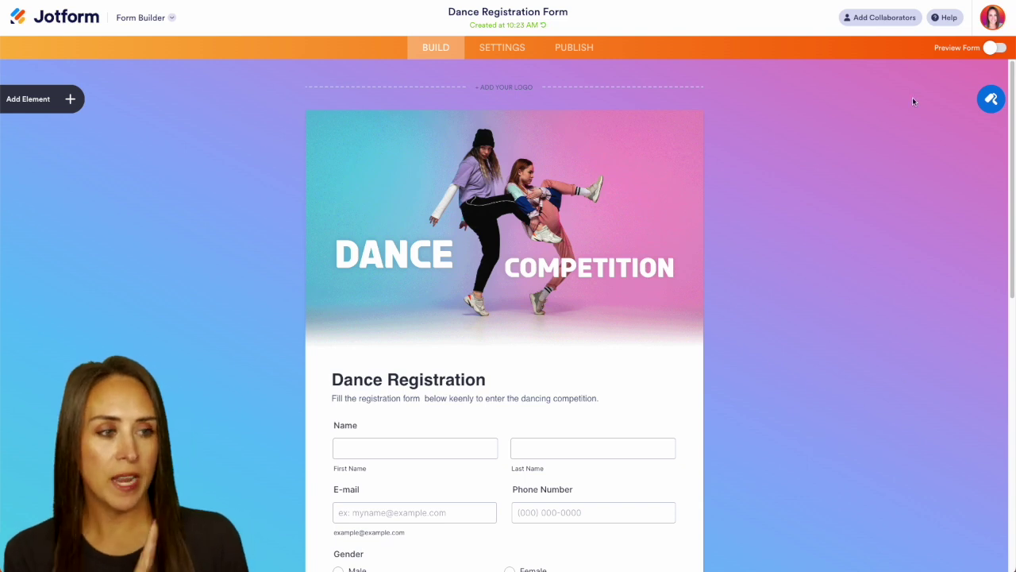
- Set page and form colours to white #ffffff and delete the Dance Competition banner header
{"action": "left_click", "coordinate": [990, 100]}
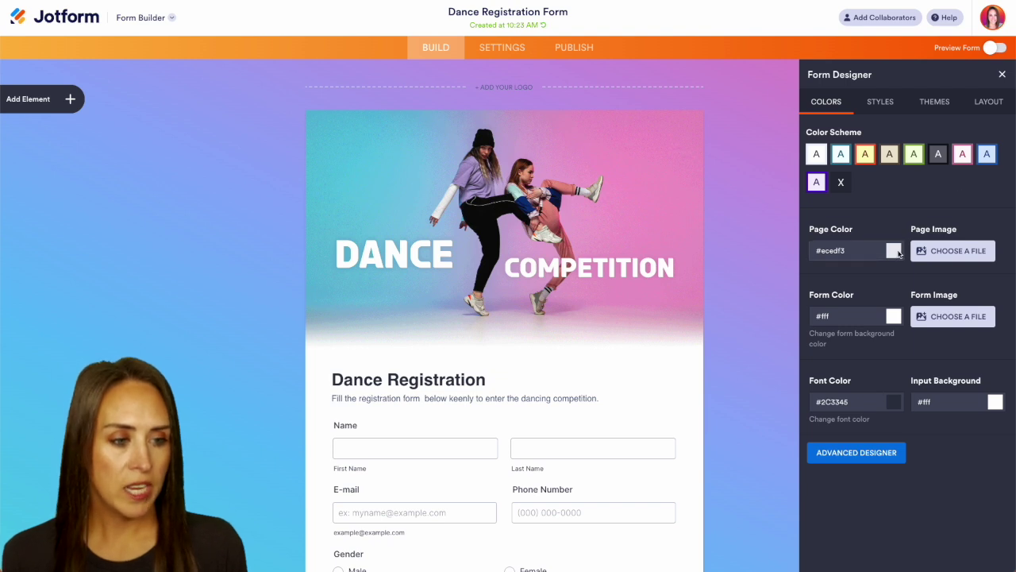
{"action": "left_click", "coordinate": [899, 253]}
{"action": "left_click", "coordinate": [793, 267]}
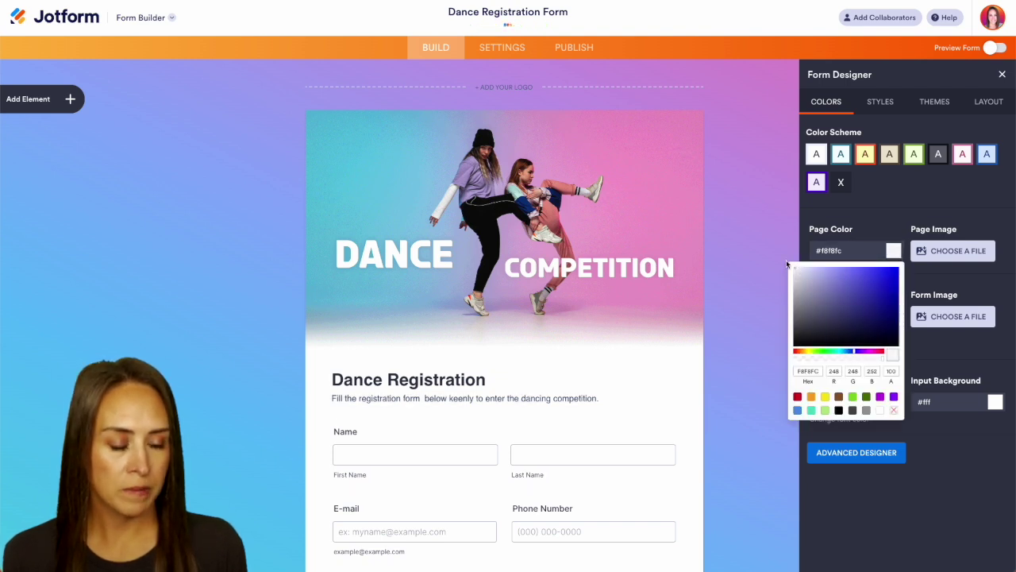
{"action": "left_click", "coordinate": [826, 316]}
{"action": "left_click", "coordinate": [794, 335]}
{"action": "left_click", "coordinate": [777, 325]}
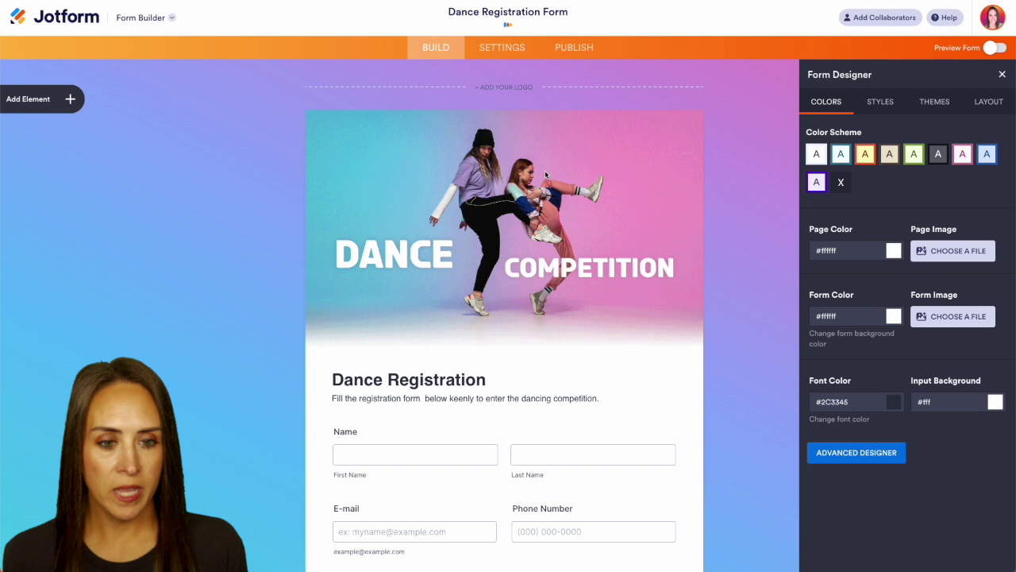
{"action": "left_click", "coordinate": [545, 170]}
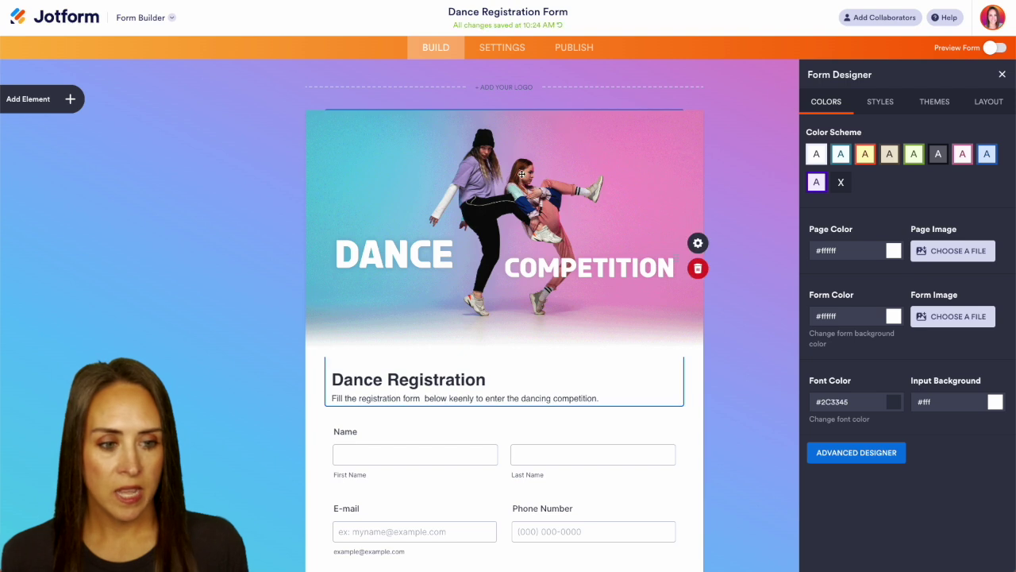
{"action": "left_click", "coordinate": [712, 271]}
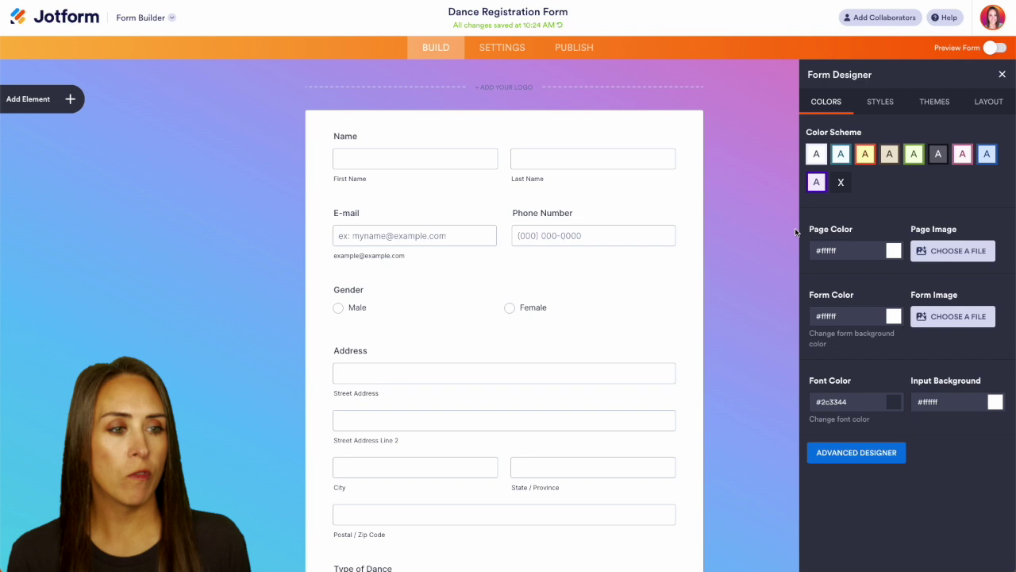
- Delete the .supernova gradient rule from Inject Custom CSS and close the designer
{"action": "left_click", "coordinate": [888, 104]}
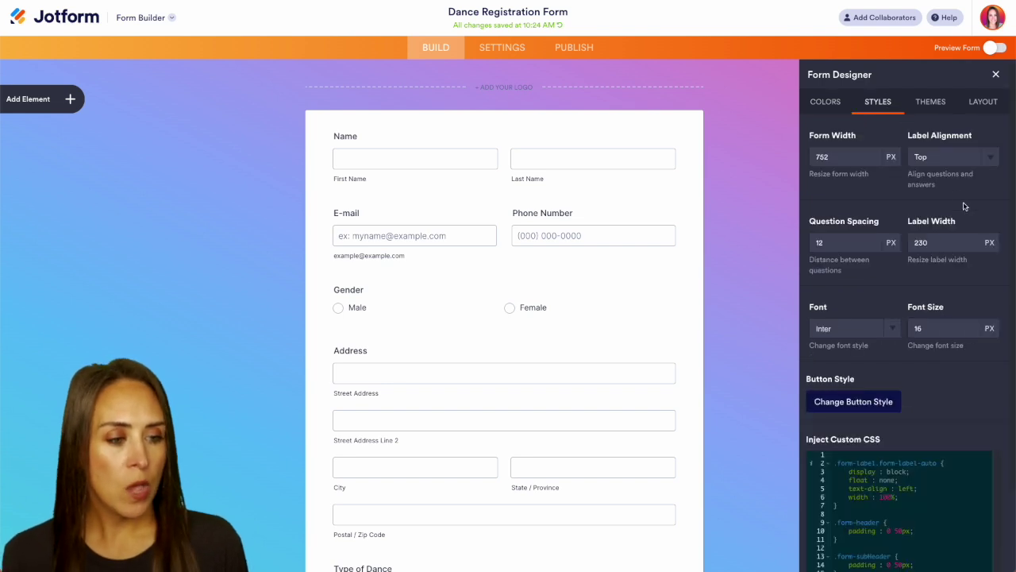
{"action": "scroll", "coordinate": [964, 204], "scroll_direction": "down", "scroll_amount": 2}
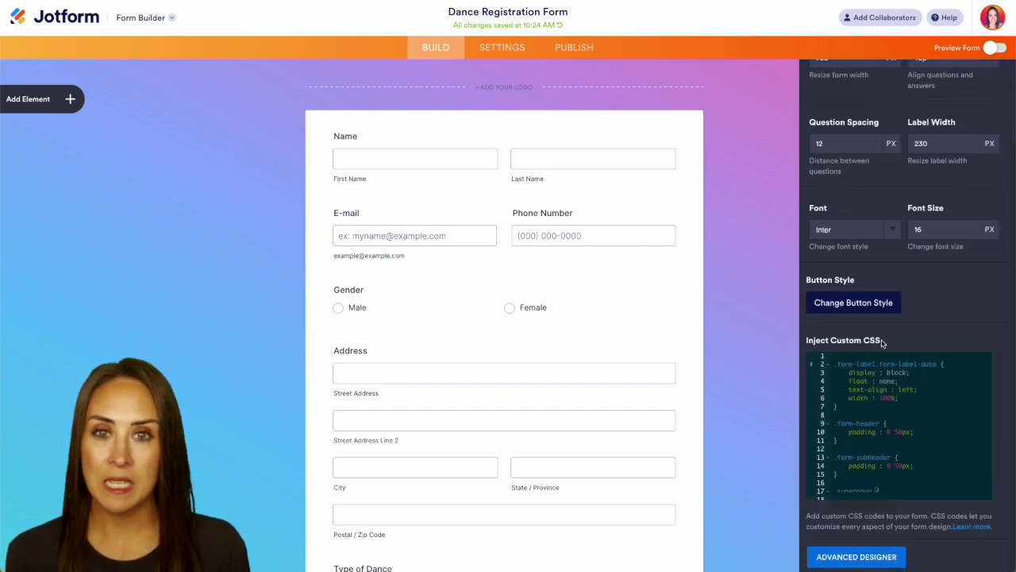
{"action": "scroll", "coordinate": [892, 444], "scroll_direction": "down", "scroll_amount": 1}
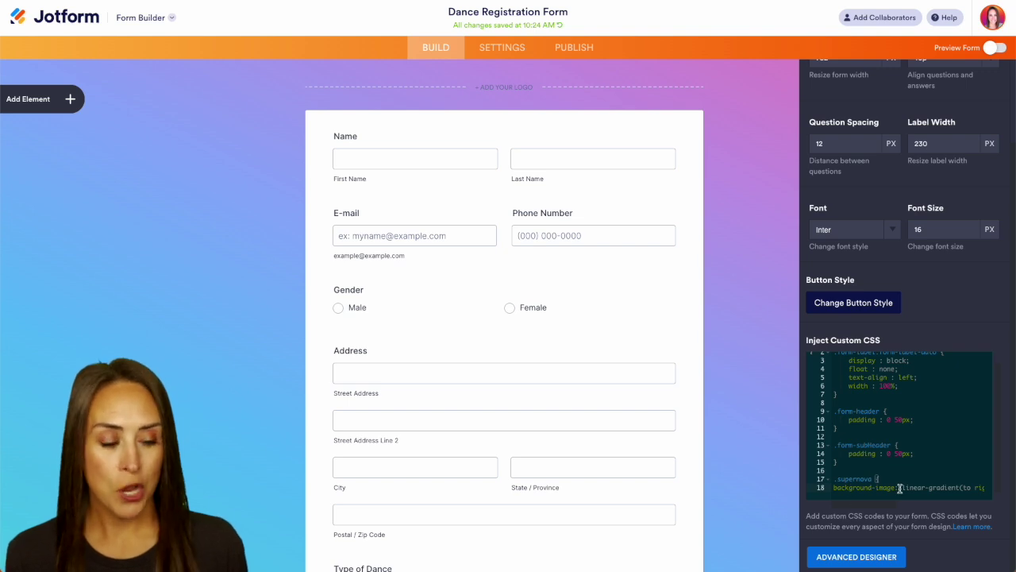
{"action": "mouse_move", "coordinate": [835, 484]}
{"action": "left_mouse_down"}
{"action": "mouse_move", "coordinate": [984, 512]}
{"action": "mouse_move", "coordinate": [944, 449]}
{"action": "mouse_move", "coordinate": [833, 480]}
{"action": "left_mouse_up"}
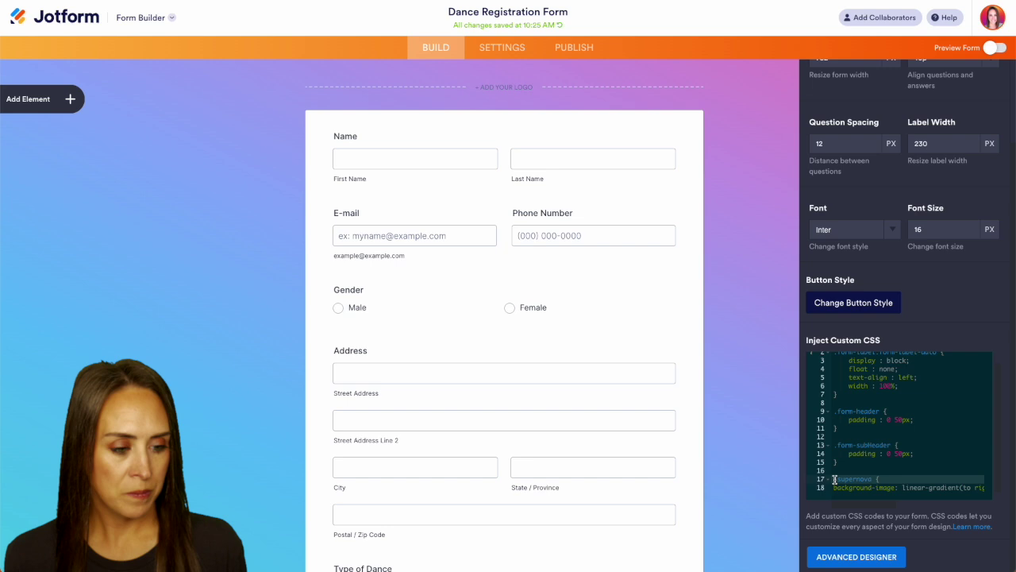
{"action": "key", "text": "BackSpace"}
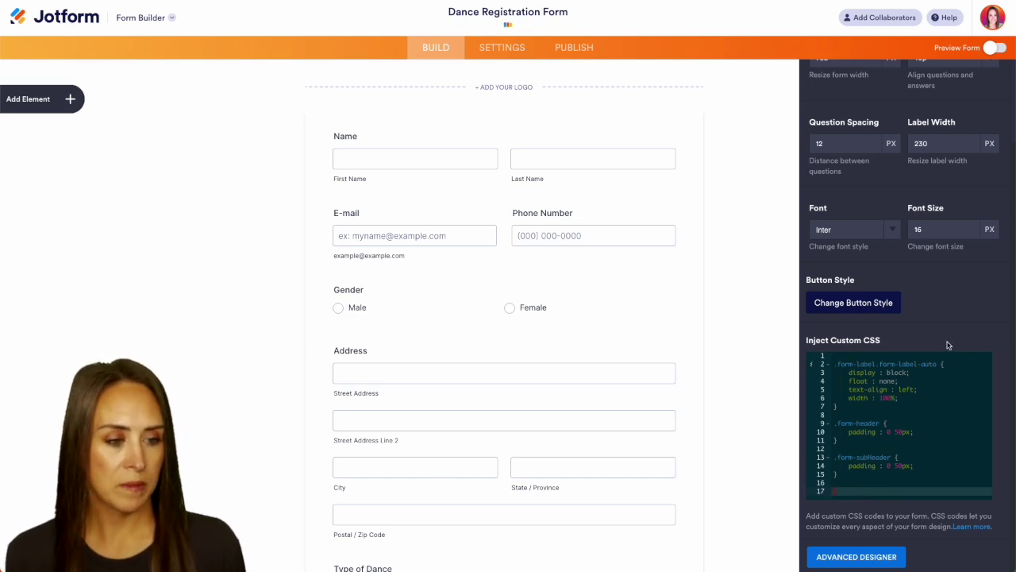
{"action": "scroll", "coordinate": [948, 344], "scroll_direction": "up", "scroll_amount": 2}
{"action": "left_click", "coordinate": [996, 73]}
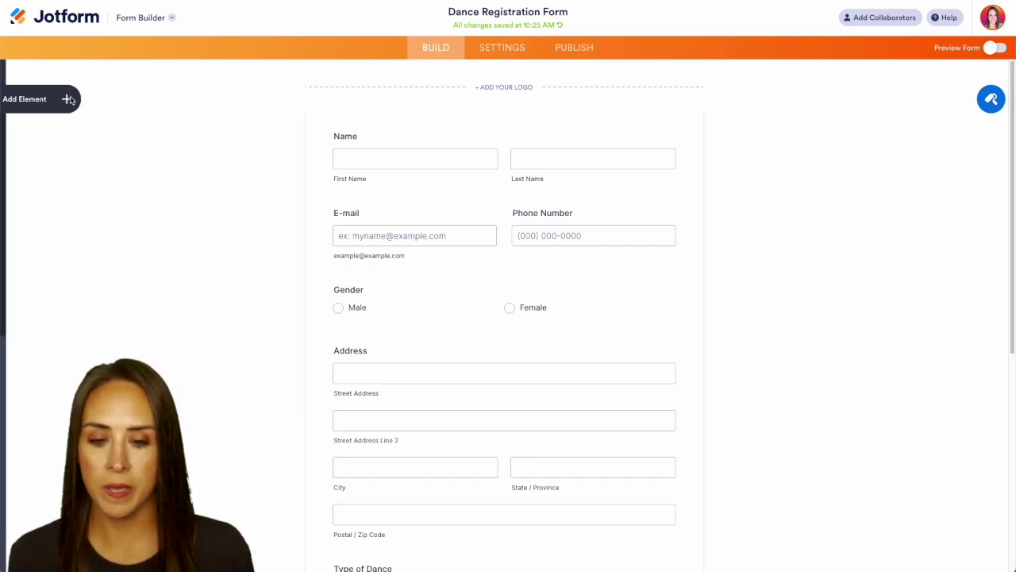
- Add a Number field labelled 'Age' between Gender and Address
{"action": "left_click", "coordinate": [43, 98]}
{"action": "scroll", "coordinate": [101, 325], "scroll_direction": "down", "scroll_amount": 3}
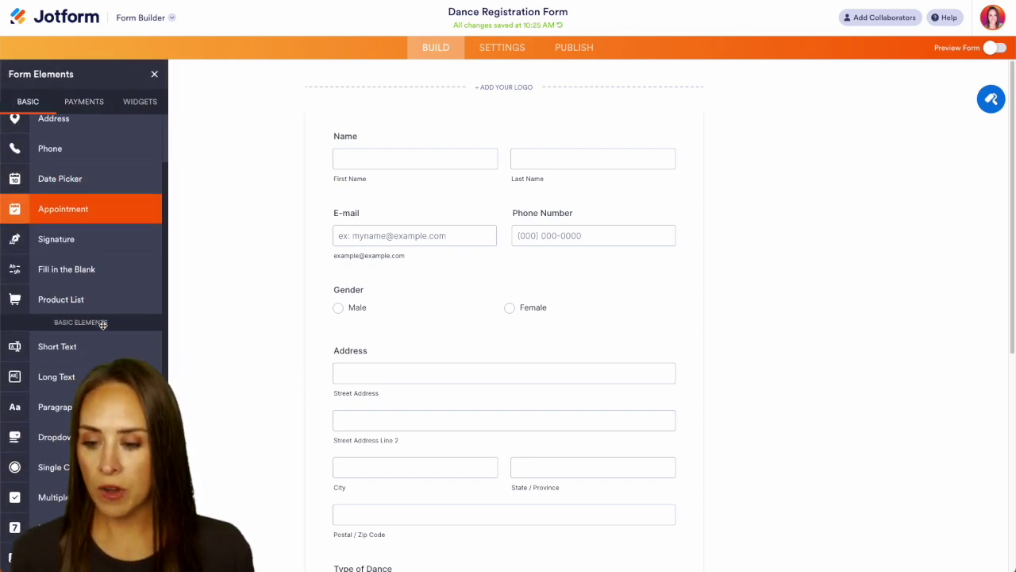
{"action": "left_click_drag", "start_coordinate": [64, 369], "coordinate": [423, 350]}
{"action": "scroll", "coordinate": [423, 350], "scroll_direction": "down", "scroll_amount": 1}
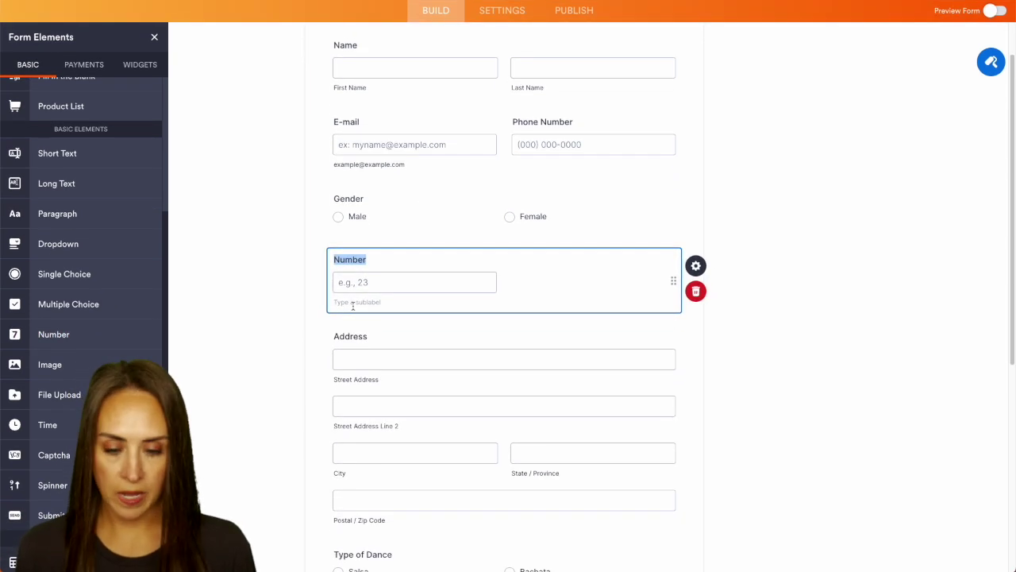
{"action": "type", "text": "Age"}
- Add a 'Level' dropdown below Type of Dance with beginner, intermediate and advance choices
{"action": "scroll", "coordinate": [504, 317], "scroll_direction": "down", "scroll_amount": 3}
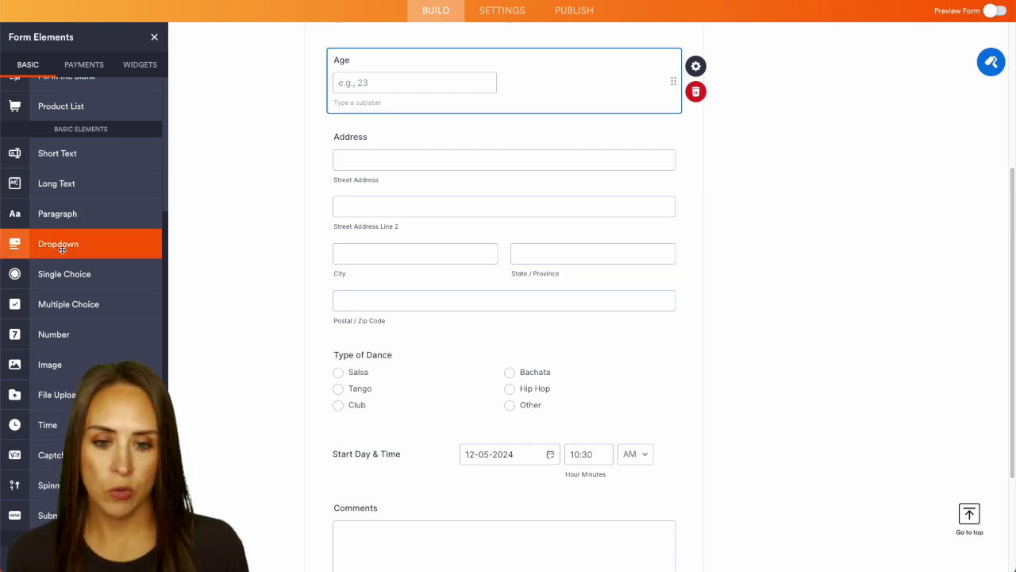
{"action": "left_click_drag", "start_coordinate": [63, 257], "coordinate": [408, 452]}
{"action": "scroll", "coordinate": [408, 452], "scroll_direction": "down", "scroll_amount": 2}
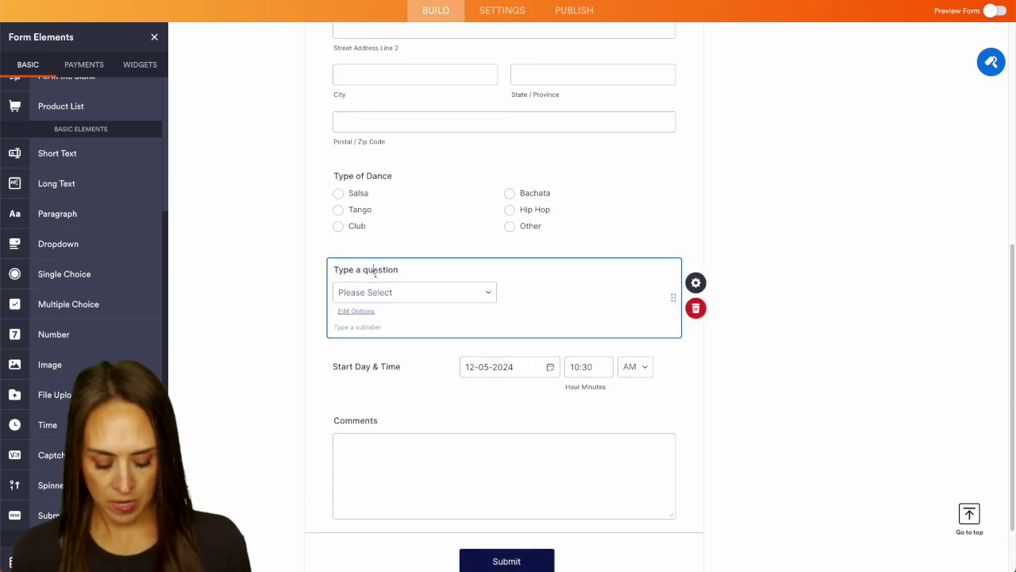
{"action": "type", "text": "Lelv"}
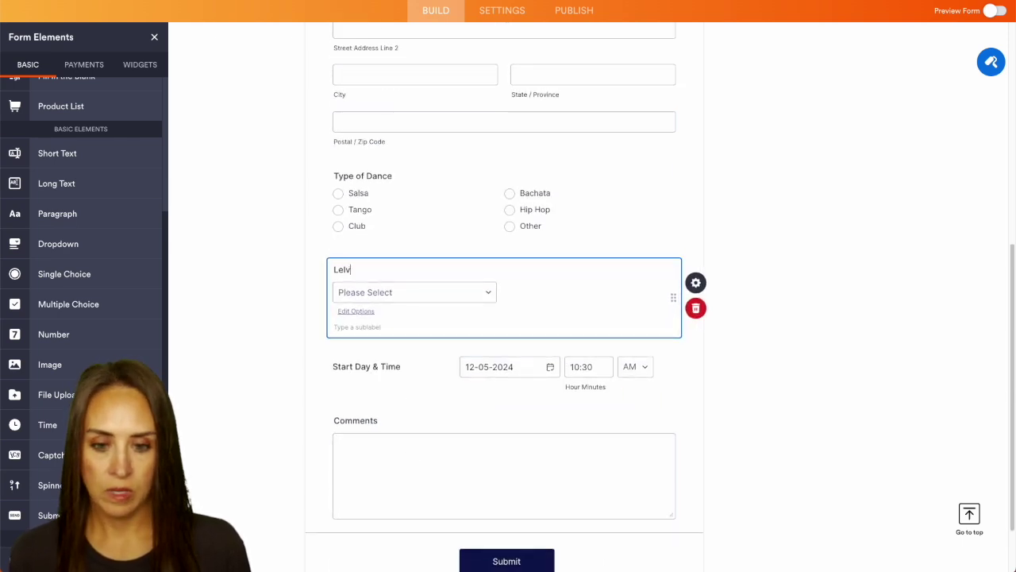
{"action": "key", "text": "BackSpace"}
{"action": "key", "text": "BackSpace"}
{"action": "type", "text": "vel"}
{"action": "left_click", "coordinate": [355, 310]}
{"action": "type", "text": "Level 1 - beginner Level 2 - intermediate Level 3 - advance"}
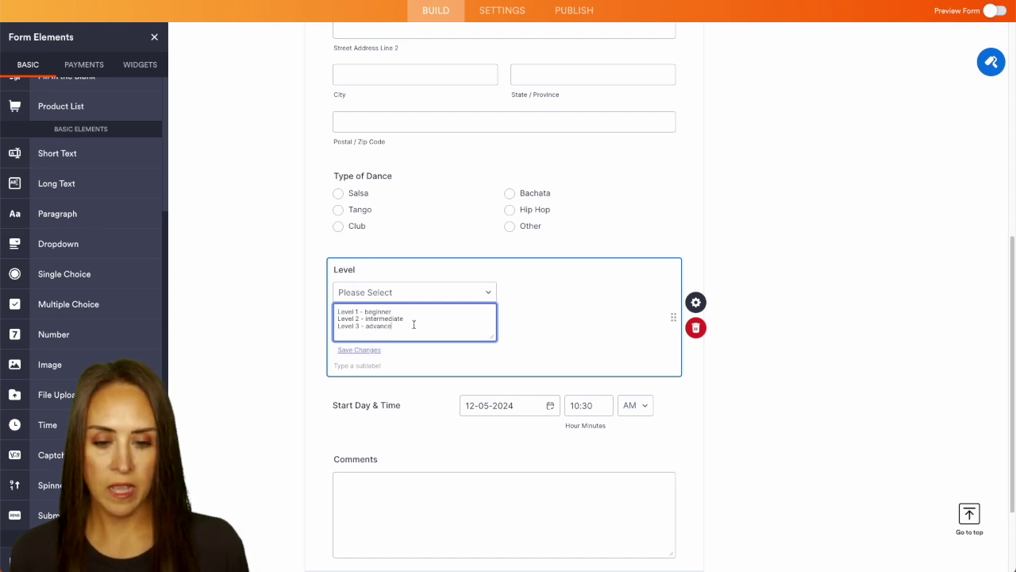
- Save the Level choices and add a Full Name field labelled 'Emergency Contact' below Level
{"action": "left_click", "coordinate": [797, 251]}
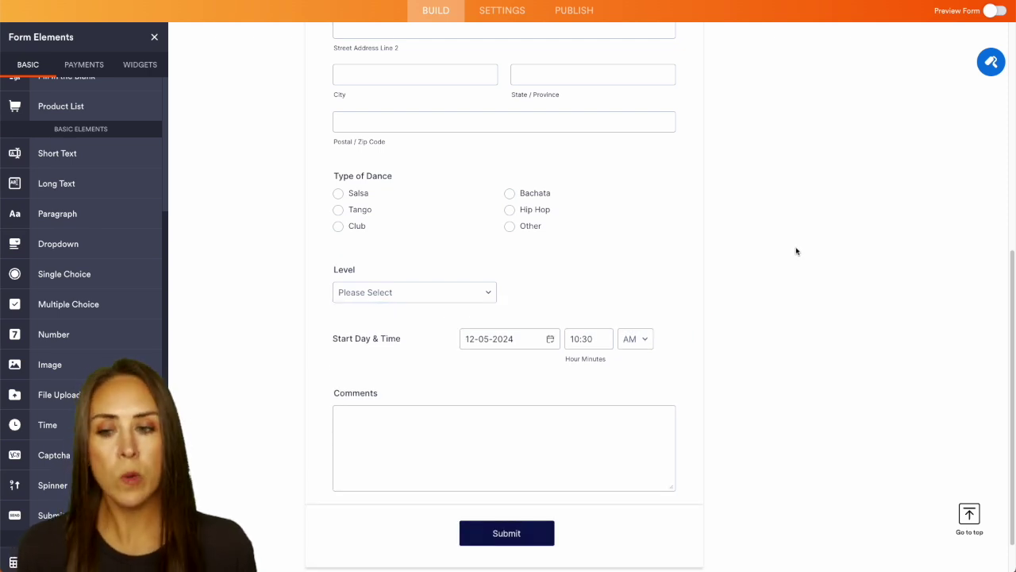
{"action": "scroll", "coordinate": [57, 230], "scroll_direction": "up", "scroll_amount": 4}
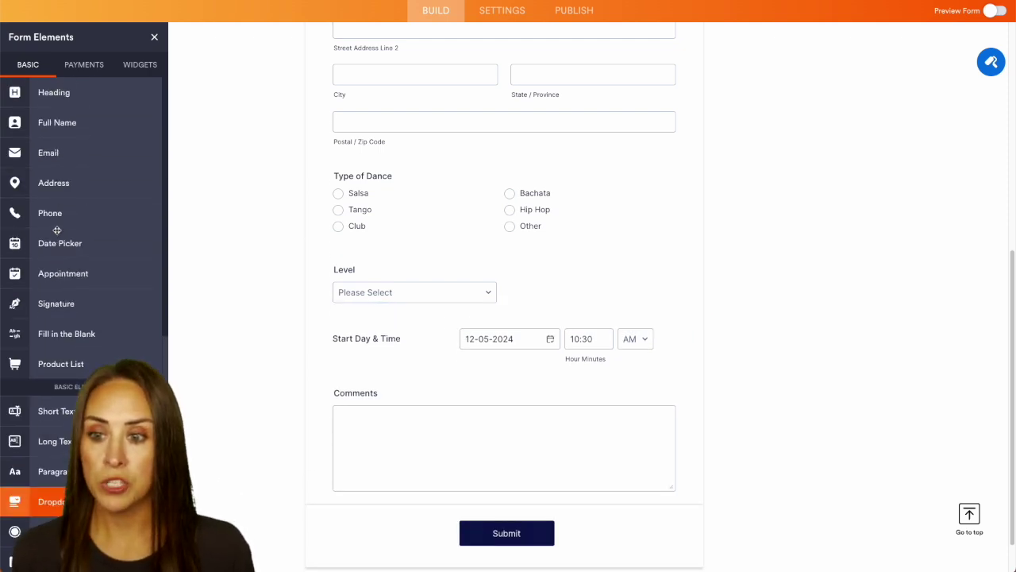
{"action": "left_click_drag", "start_coordinate": [48, 123], "coordinate": [408, 354]}
{"action": "type", "text": "Emergency Contact"}
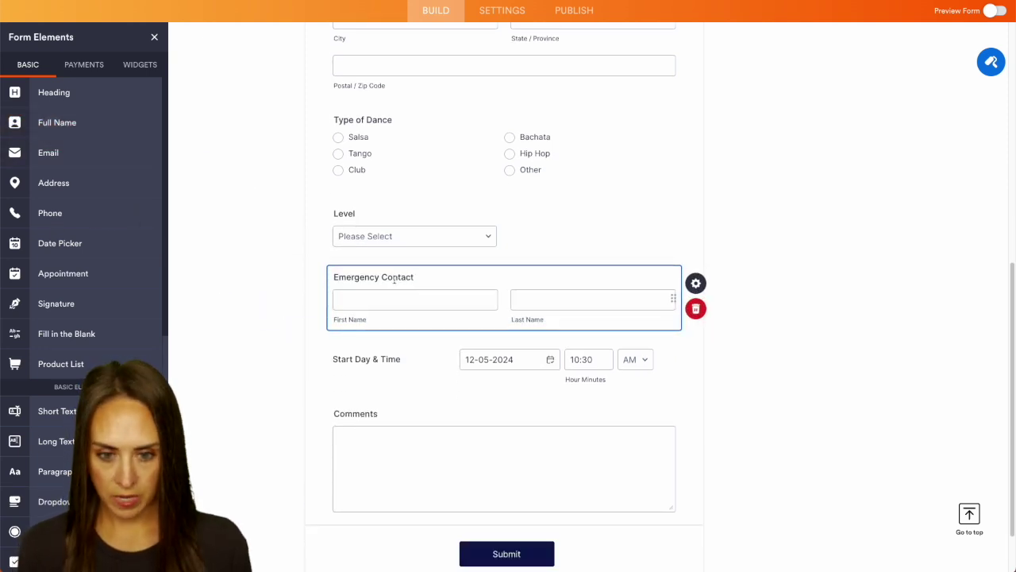
{"action": "triple_click", "coordinate": [394, 277]}
{"action": "key", "text": "ctrl+c"}
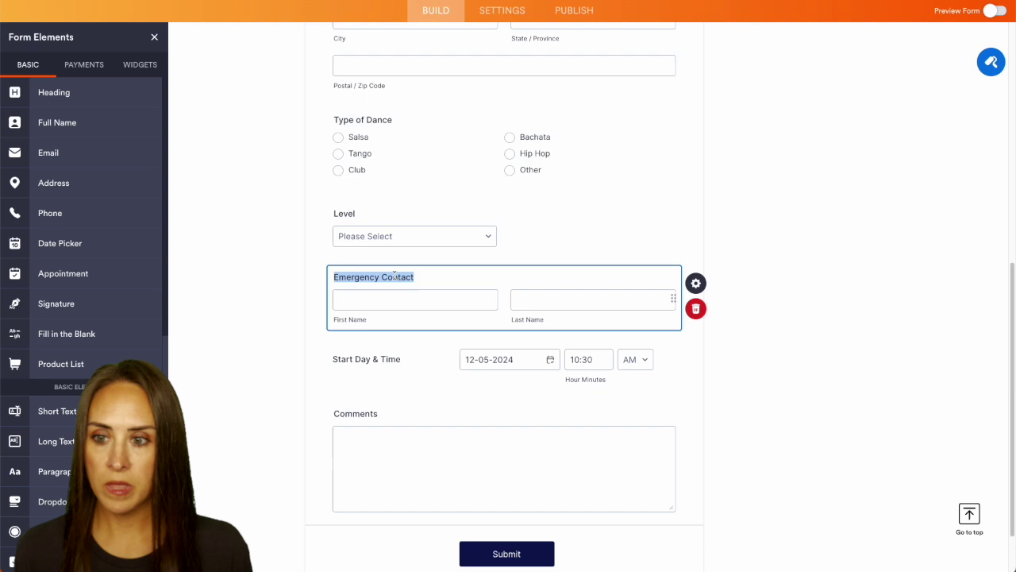
- Add a Phone field below it labelled 'Emergency Contact Phone'
{"action": "left_click_drag", "start_coordinate": [50, 213], "coordinate": [409, 351]}
{"action": "key", "text": "ctrl+v"}
{"action": "type", "text": "P"}
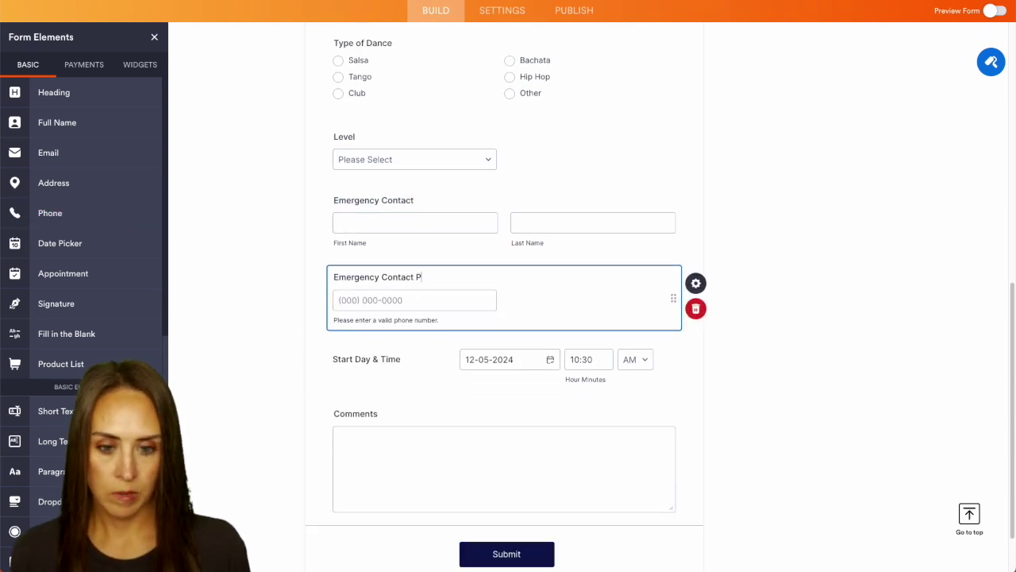
{"action": "type", "text": "hone"}
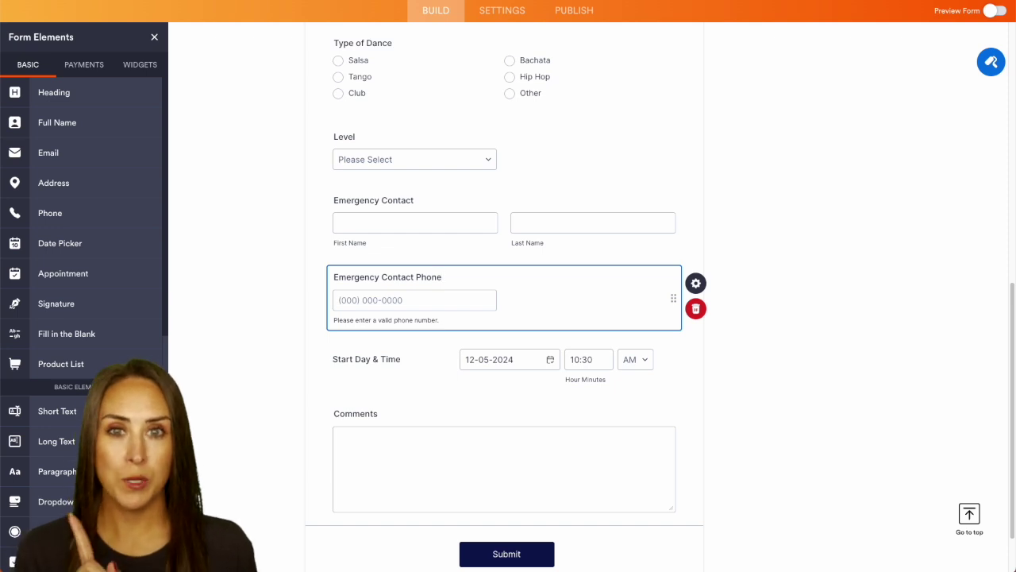
- Add a Stripe payment field below Comments and switch it to Test Mode
{"action": "left_click", "coordinate": [89, 65]}
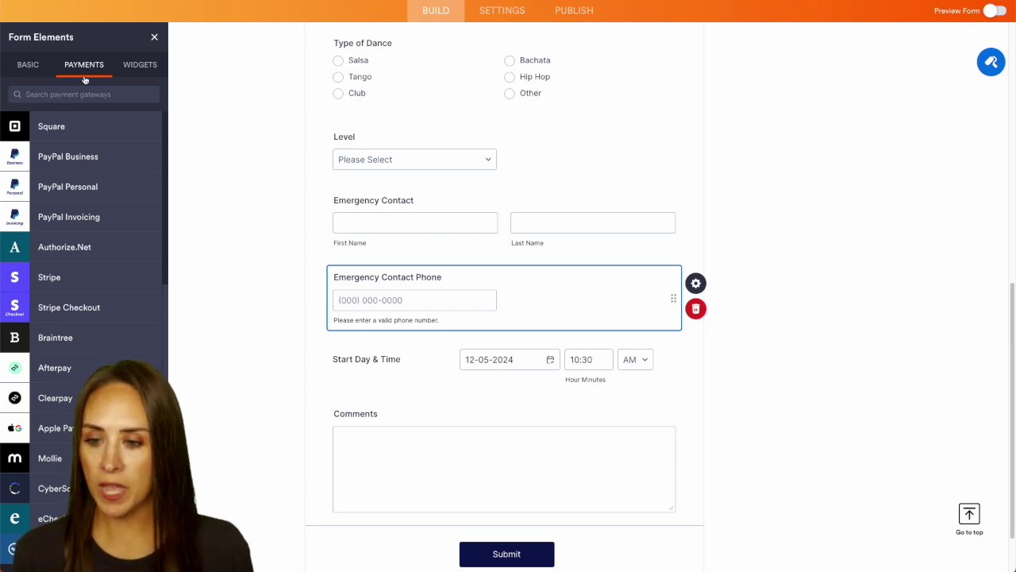
{"action": "left_click_drag", "start_coordinate": [50, 277], "coordinate": [447, 420]}
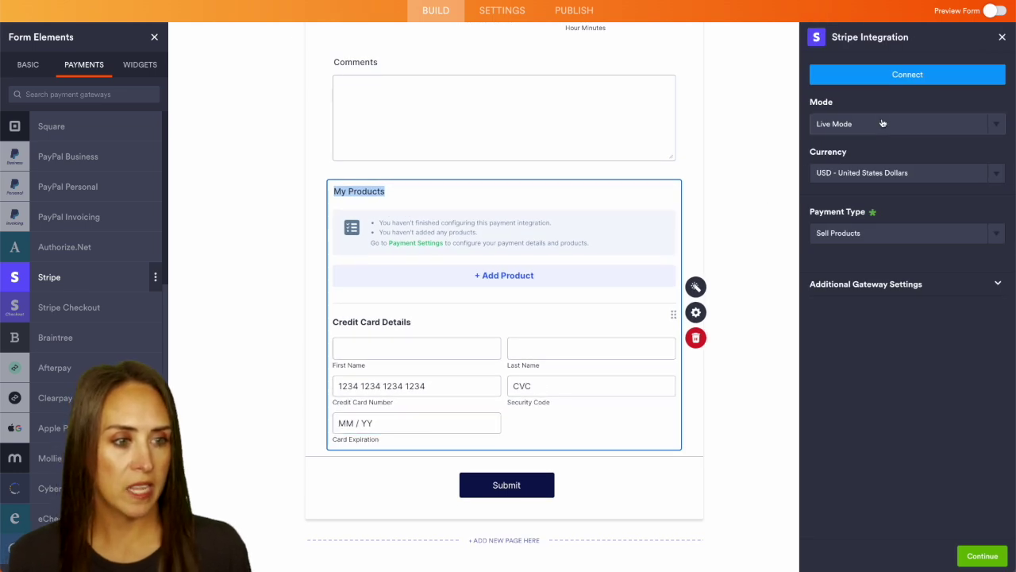
{"action": "left_click", "coordinate": [883, 124]}
{"action": "left_click", "coordinate": [857, 111]}
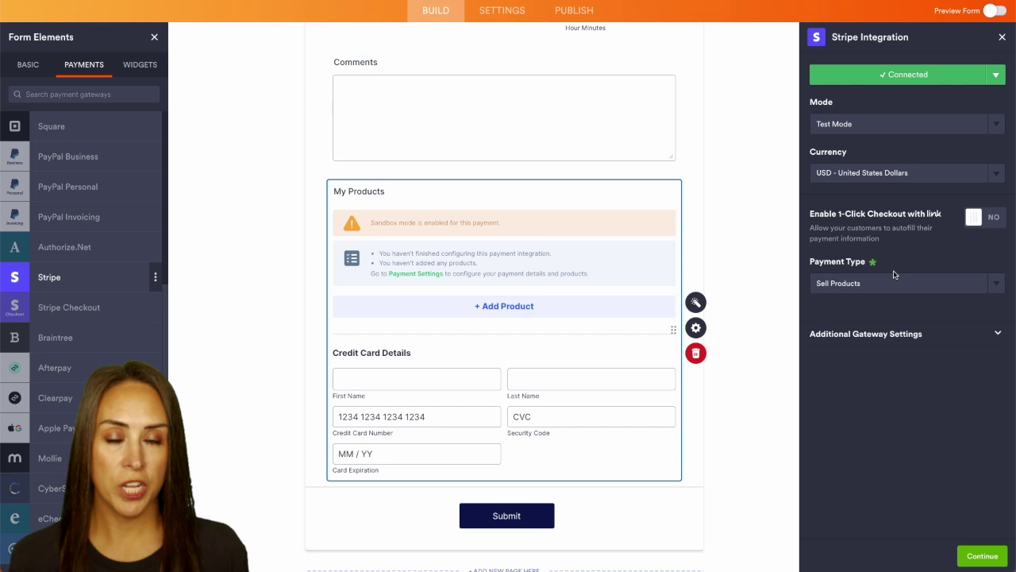
{"action": "left_click", "coordinate": [923, 283]}
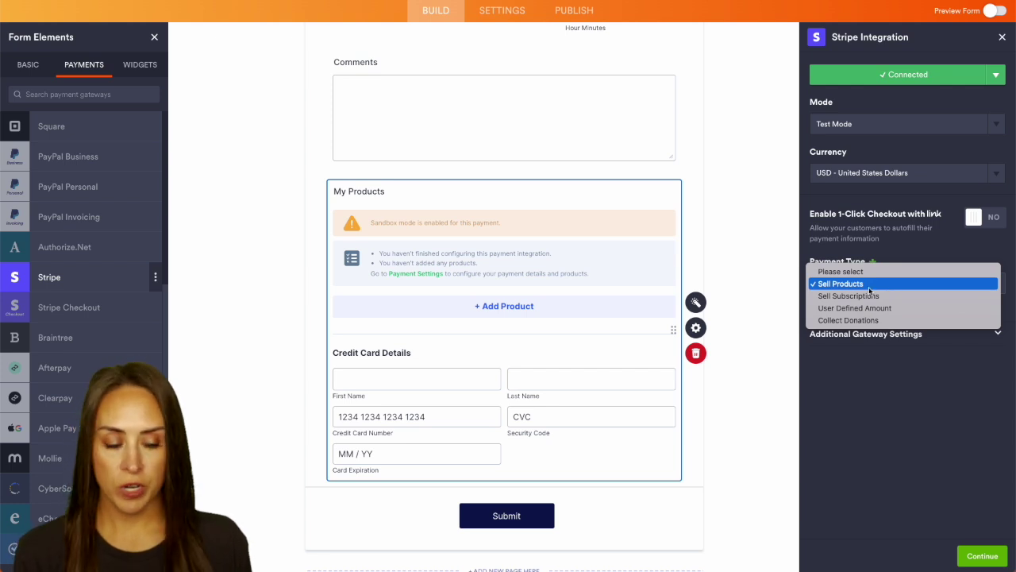
- Keep Sell Products and create a Registration Fee product priced at 100.00 USD
{"action": "left_click", "coordinate": [945, 547]}
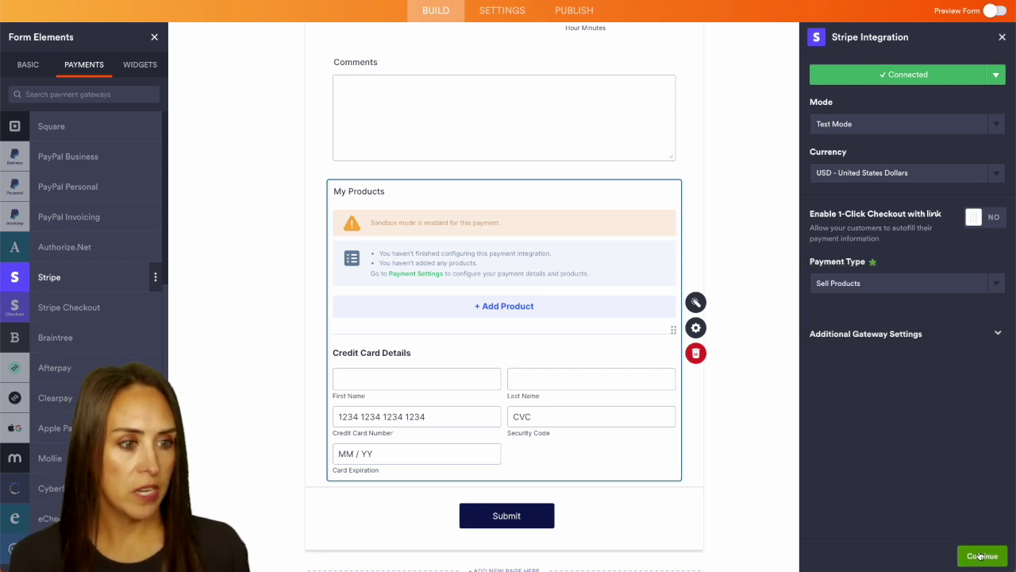
{"action": "left_click", "coordinate": [982, 556]}
{"action": "left_click", "coordinate": [873, 100]}
{"action": "type", "text": "Registration Fee"}
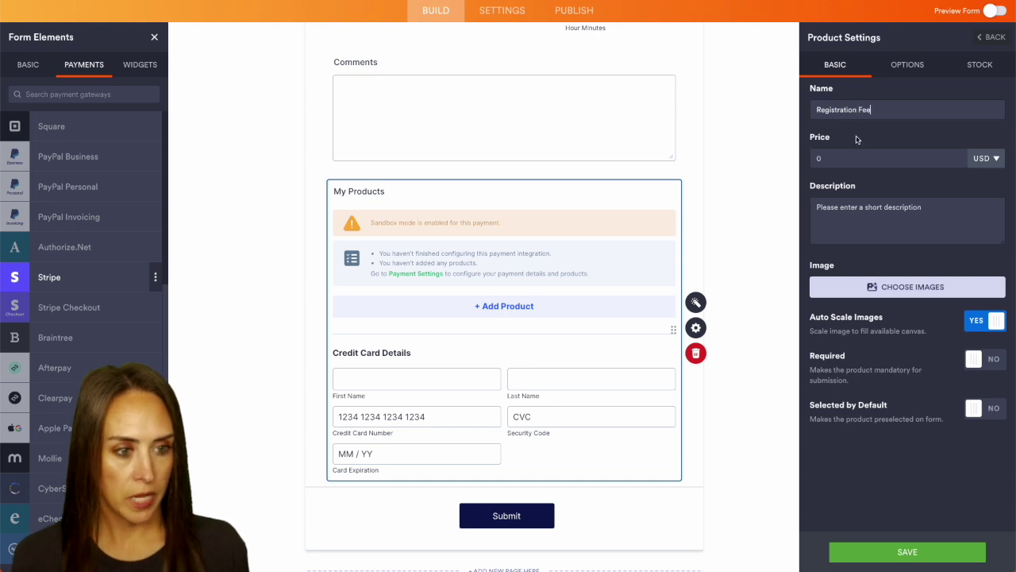
{"action": "left_click", "coordinate": [847, 159]}
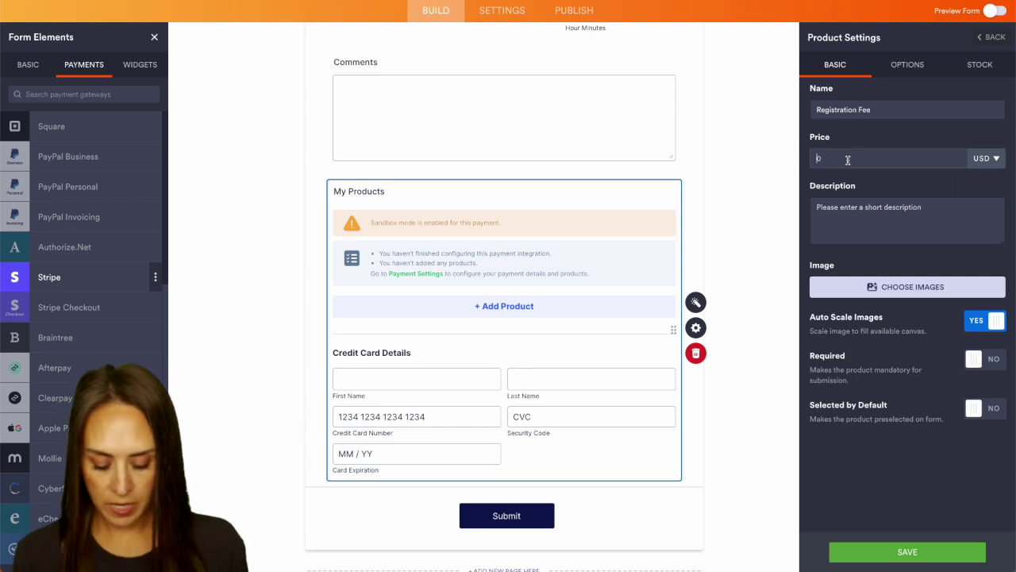
{"action": "type", "text": "100"}
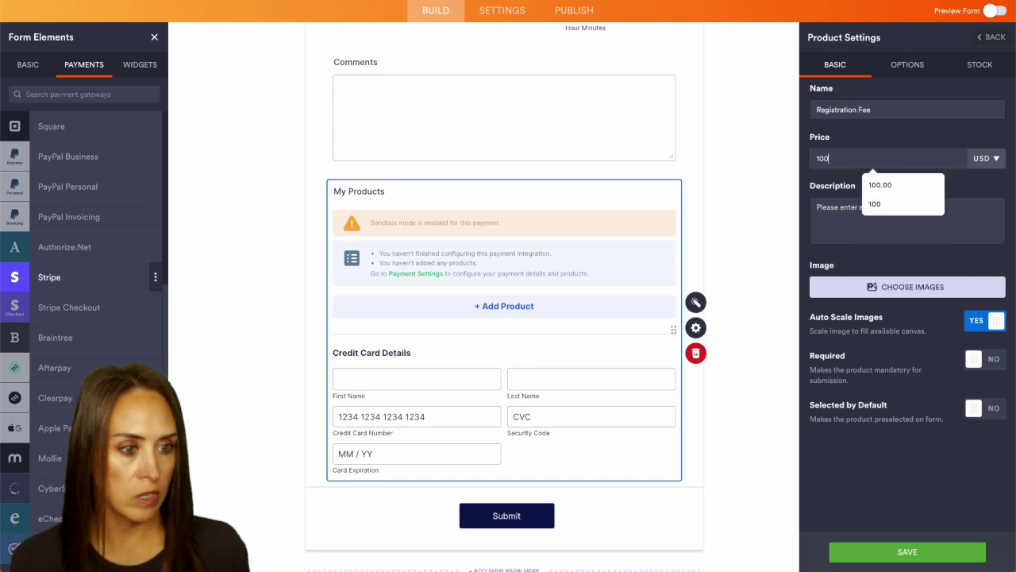
{"action": "left_click", "coordinate": [857, 136]}
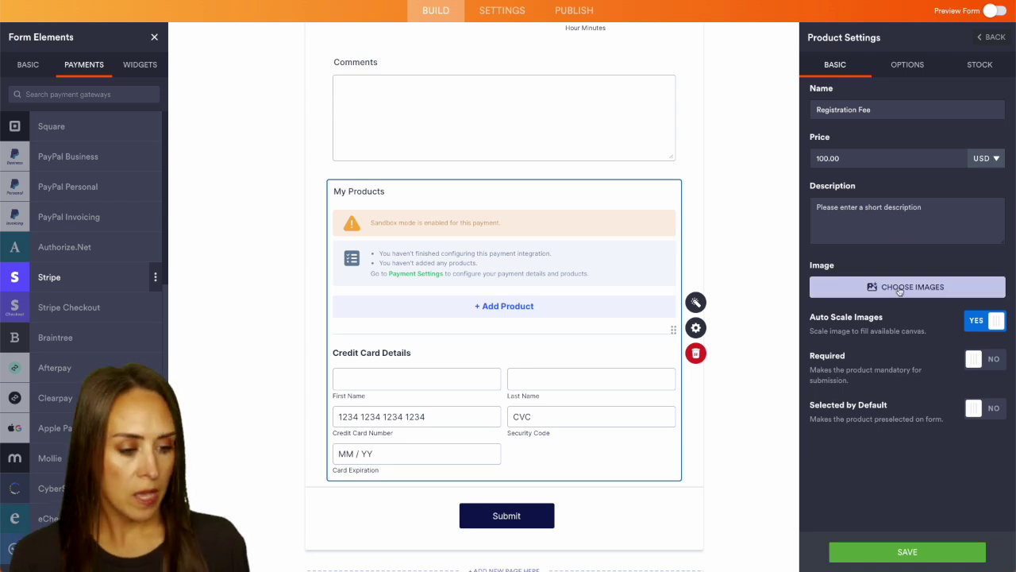
{"action": "left_click", "coordinate": [907, 552]}
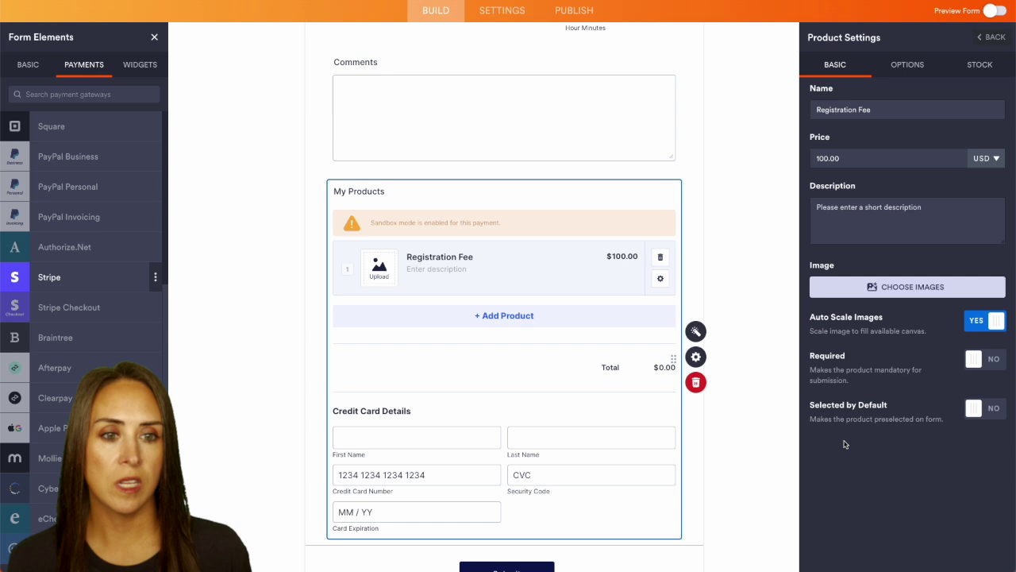
- Copy the form's embed code from the Publish > Embed options
{"action": "left_click", "coordinate": [584, 14]}
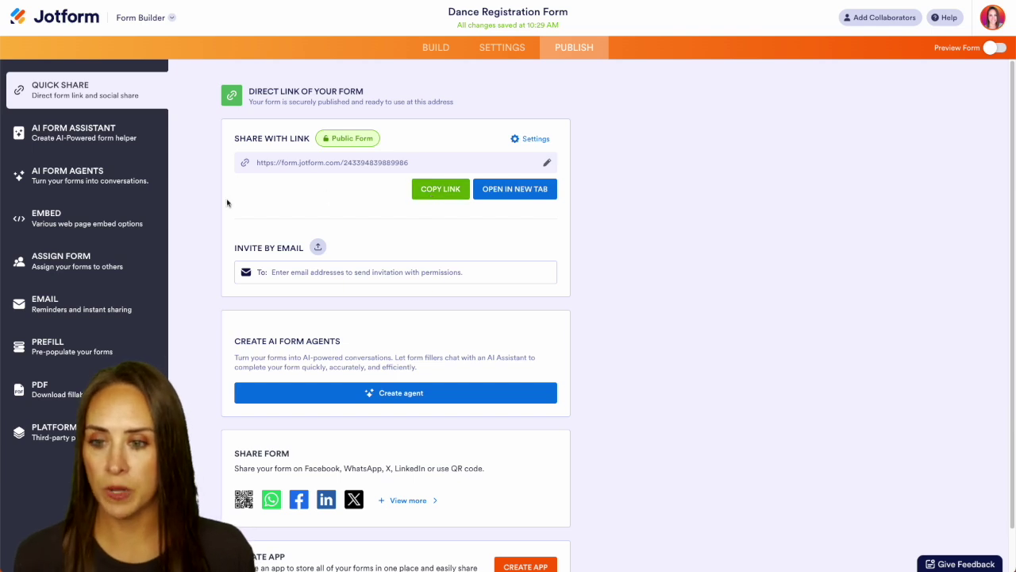
{"action": "left_click", "coordinate": [87, 223]}
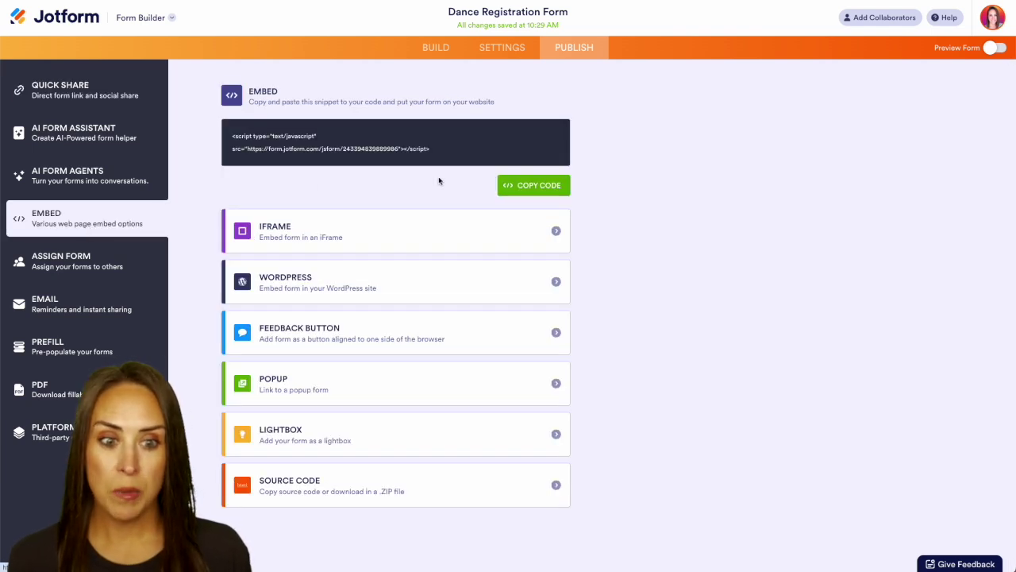
{"action": "left_click", "coordinate": [552, 188]}
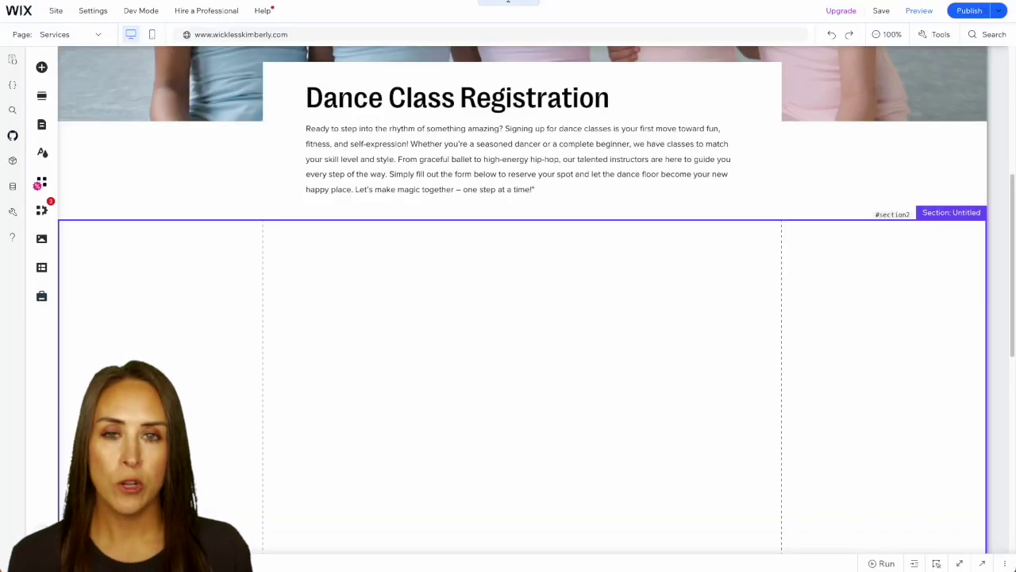
- Add an Embed HTML element and paste in the Jotform embed script
{"action": "left_click", "coordinate": [42, 68]}
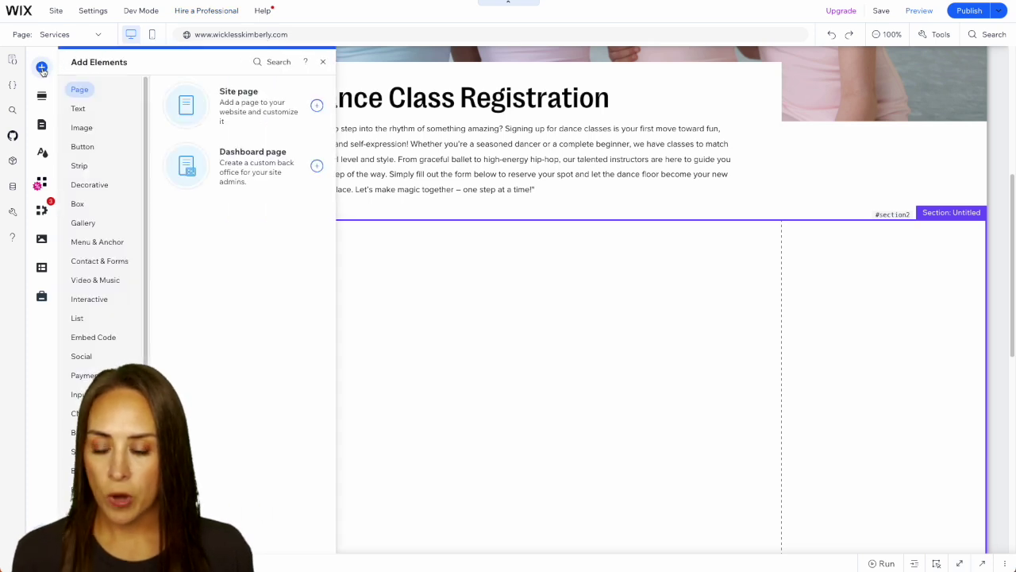
{"action": "left_click", "coordinate": [90, 337]}
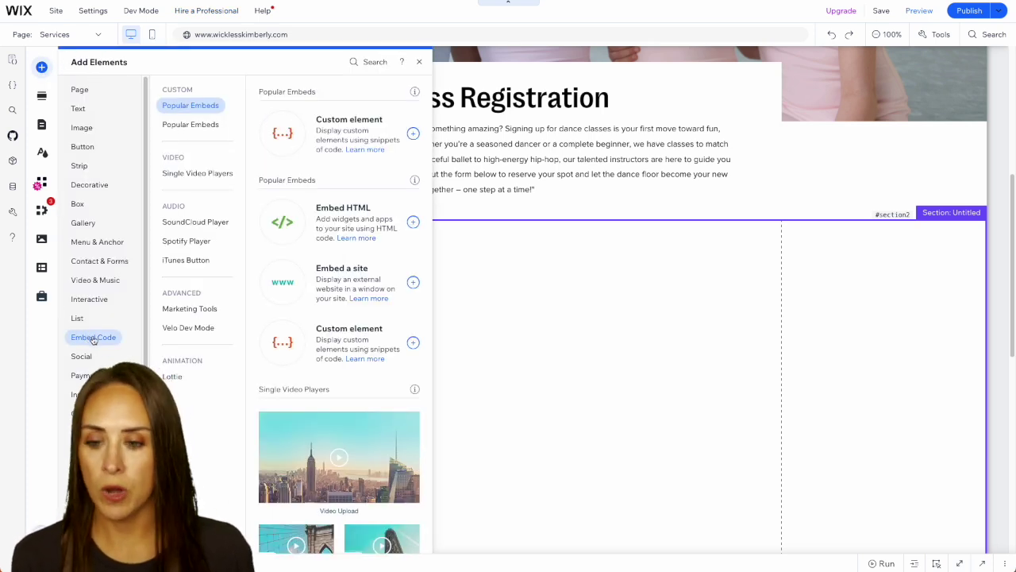
{"action": "left_click", "coordinate": [384, 227]}
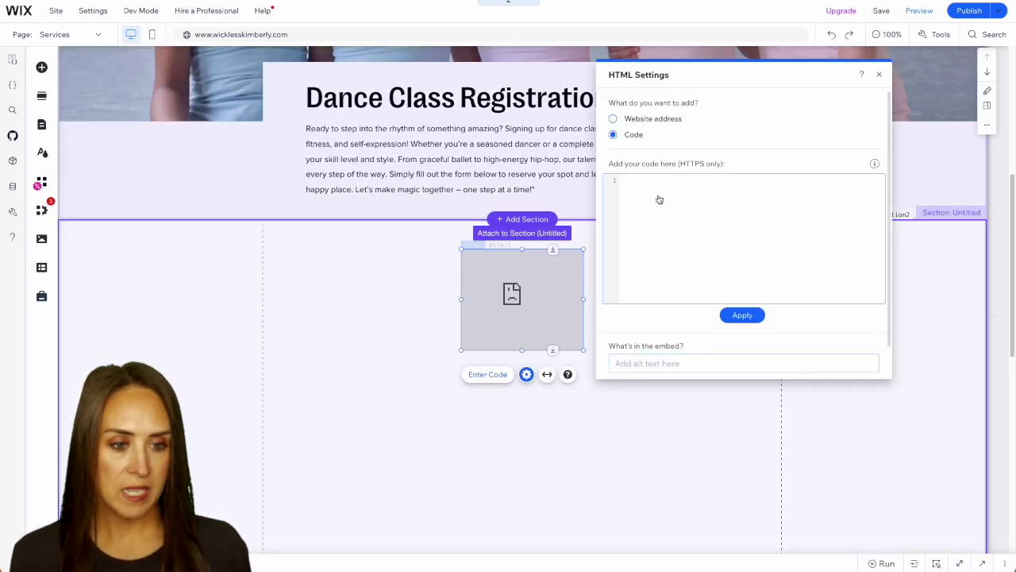
{"action": "key", "text": "ctrl+v"}
{"action": "left_click", "coordinate": [742, 314]}
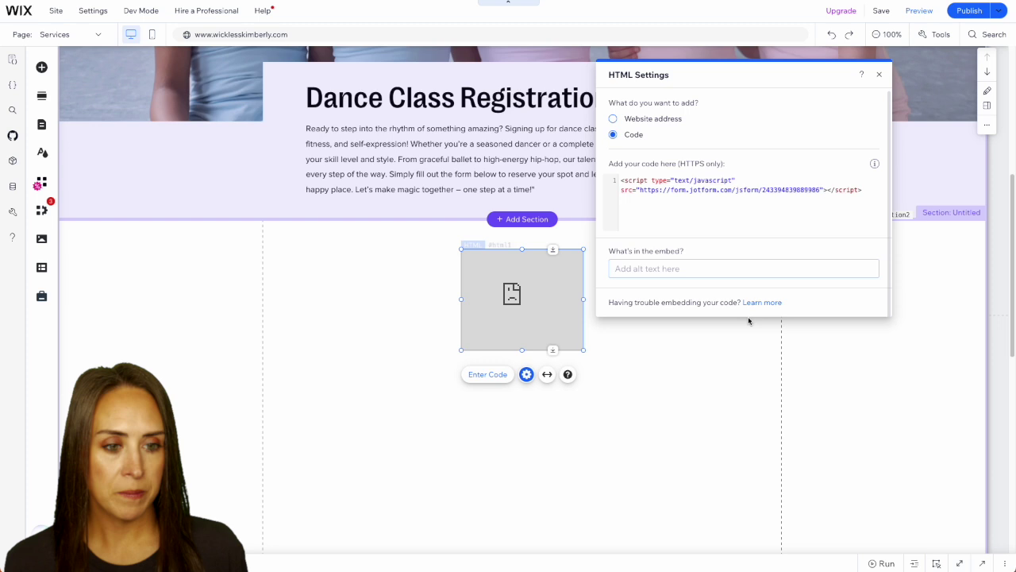
{"action": "left_click", "coordinate": [879, 75]}
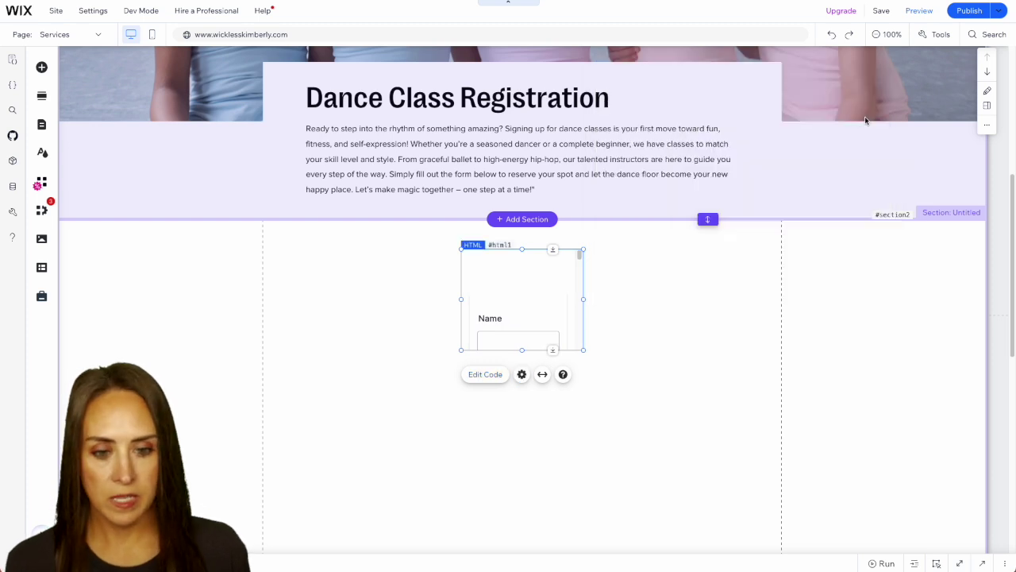
- Widen the embedded form across the content column so it displays fully
{"action": "left_click_drag", "start_coordinate": [459, 299], "coordinate": [273, 300]}
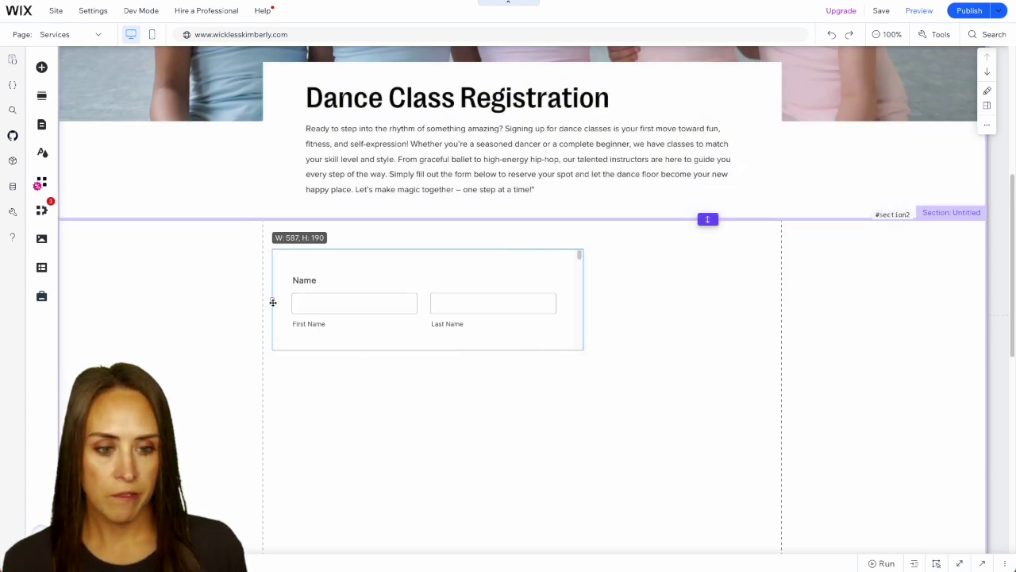
{"action": "left_click_drag", "start_coordinate": [582, 299], "coordinate": [773, 315]}
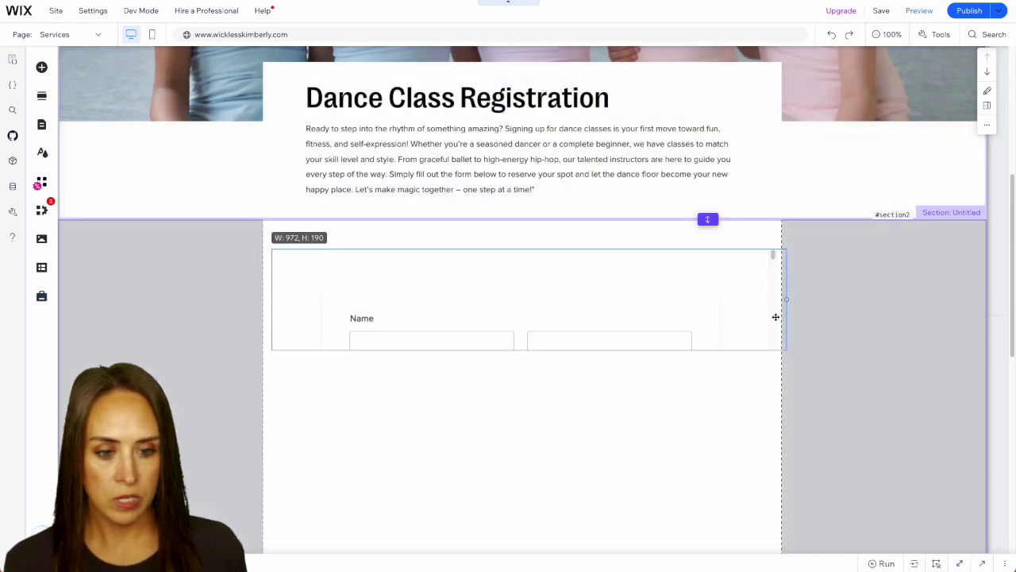
{"action": "scroll", "coordinate": [715, 436], "scroll_direction": "down", "scroll_amount": 10}
{"action": "scroll", "coordinate": [846, 283], "scroll_direction": "up", "scroll_amount": 10}
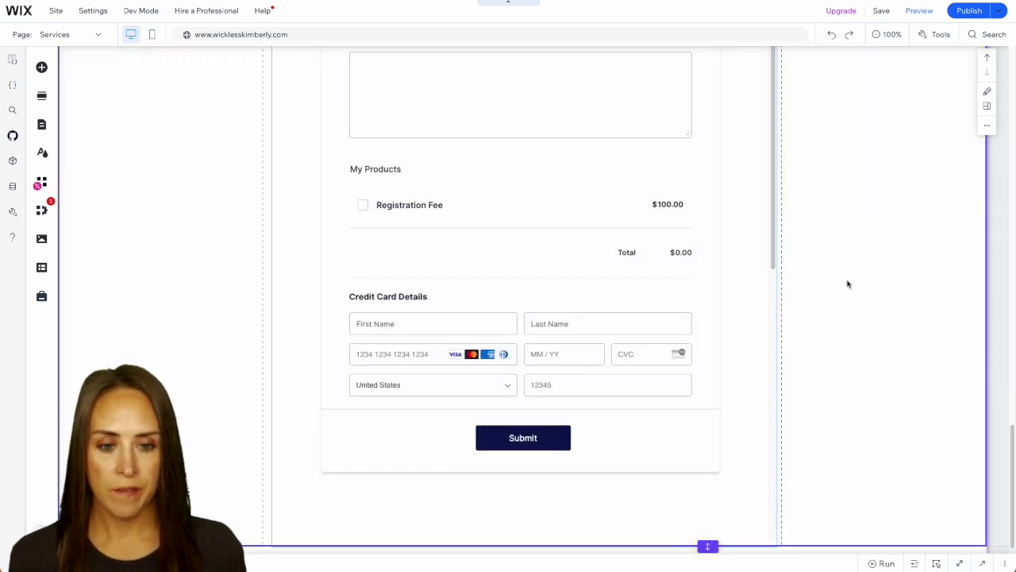
{"action": "scroll", "coordinate": [847, 285], "scroll_direction": "up", "scroll_amount": 7}
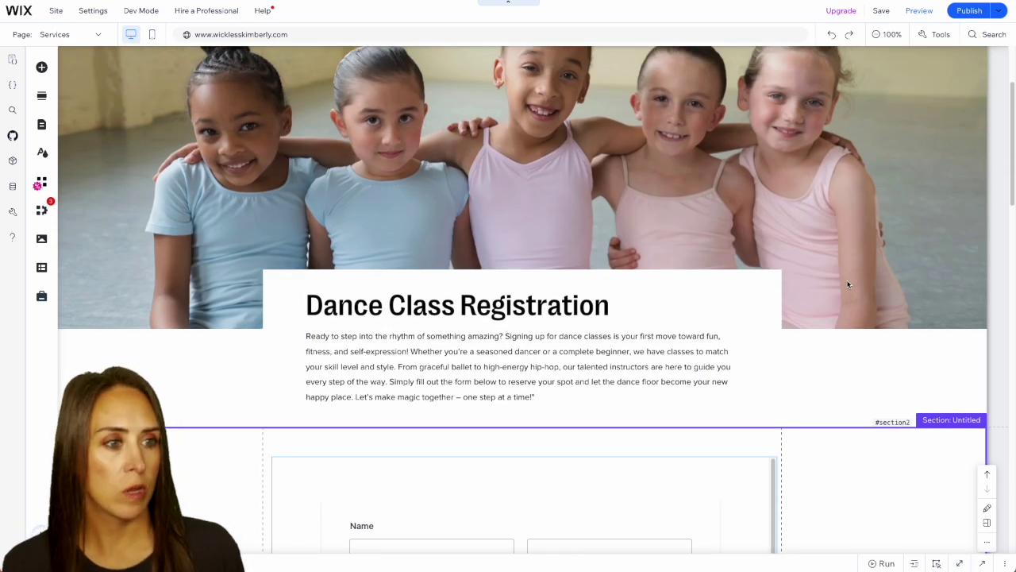
- In preview, select the $100.00 Registration Fee, enter test card details and submit
{"action": "left_click", "coordinate": [920, 11]}
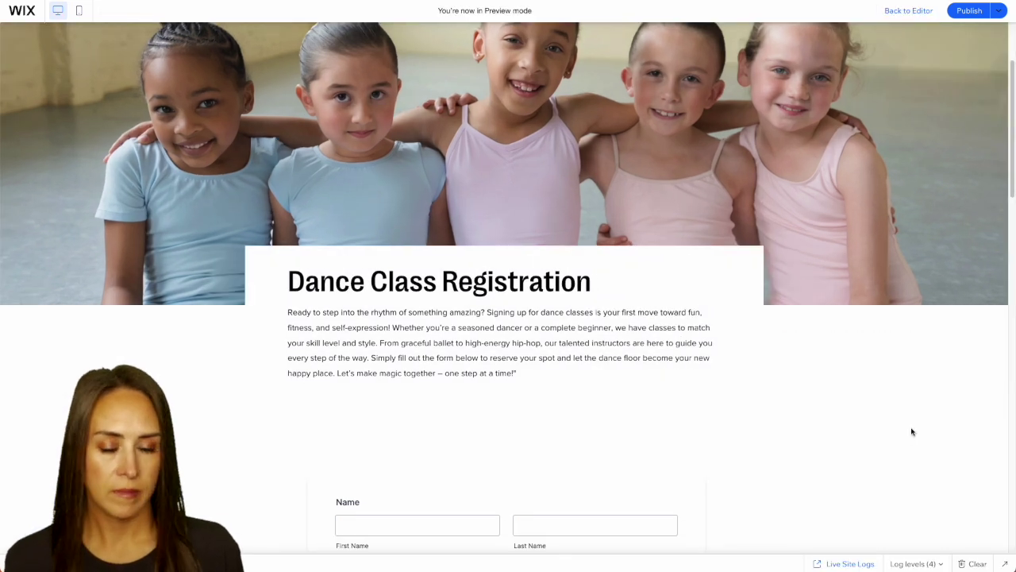
{"action": "scroll", "coordinate": [796, 320], "scroll_direction": "down", "scroll_amount": 15}
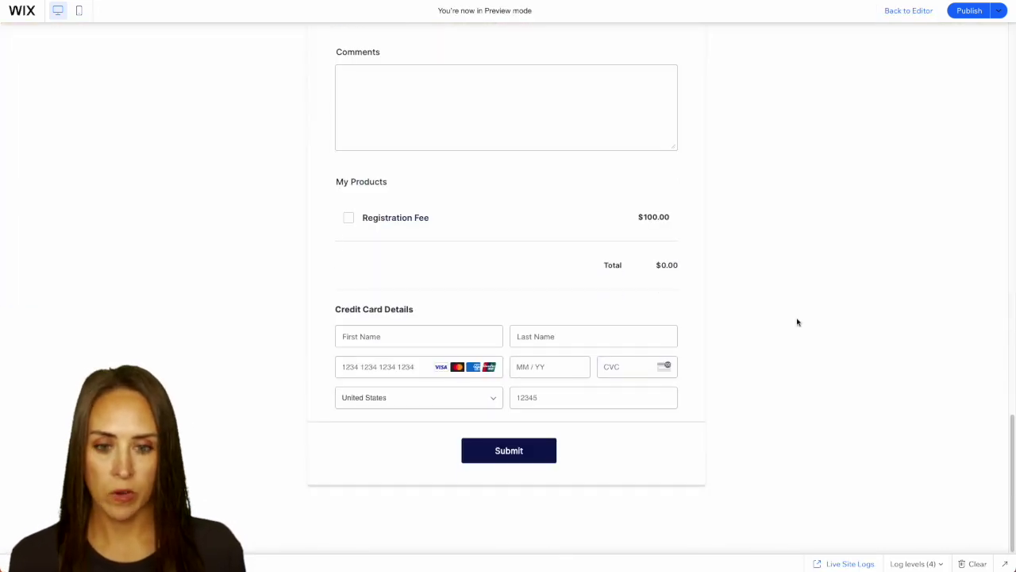
{"action": "left_click", "coordinate": [349, 219]}
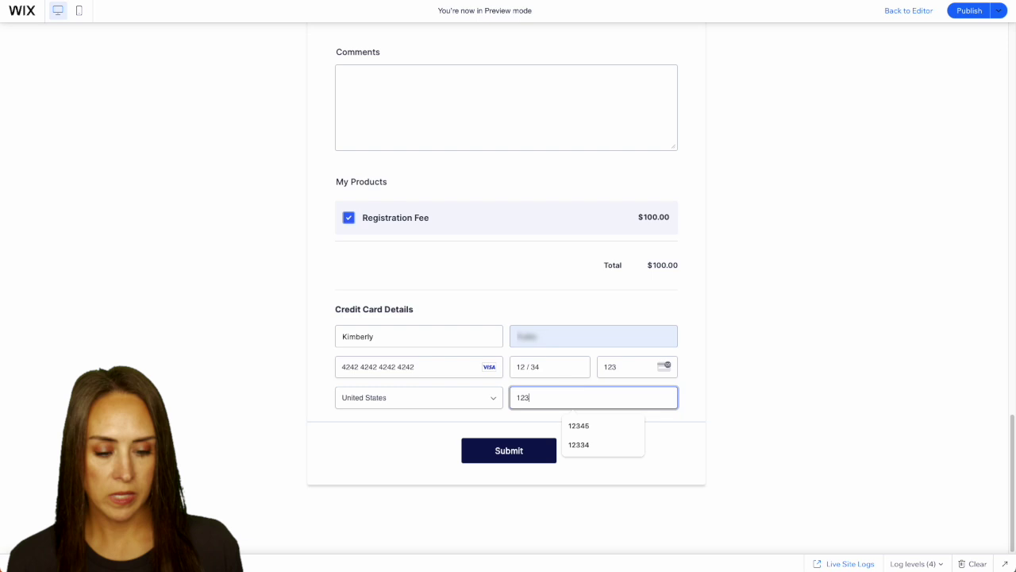
{"action": "type", "text": "45"}
{"action": "left_click", "coordinate": [534, 453]}
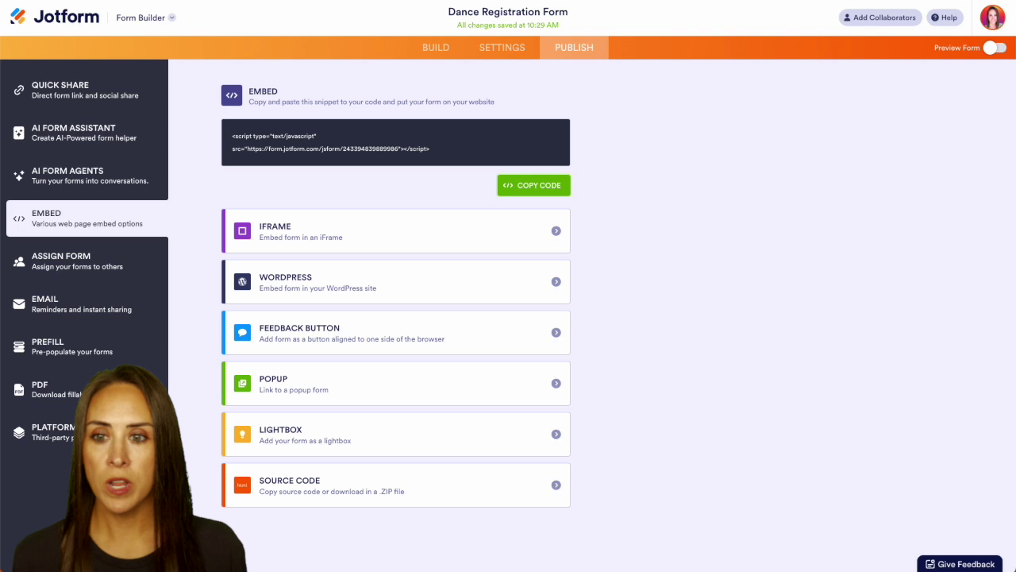
- Open the test submission in Jotform Tables to confirm the 100.00 USD Registration Fee total
{"action": "left_click", "coordinate": [142, 24]}
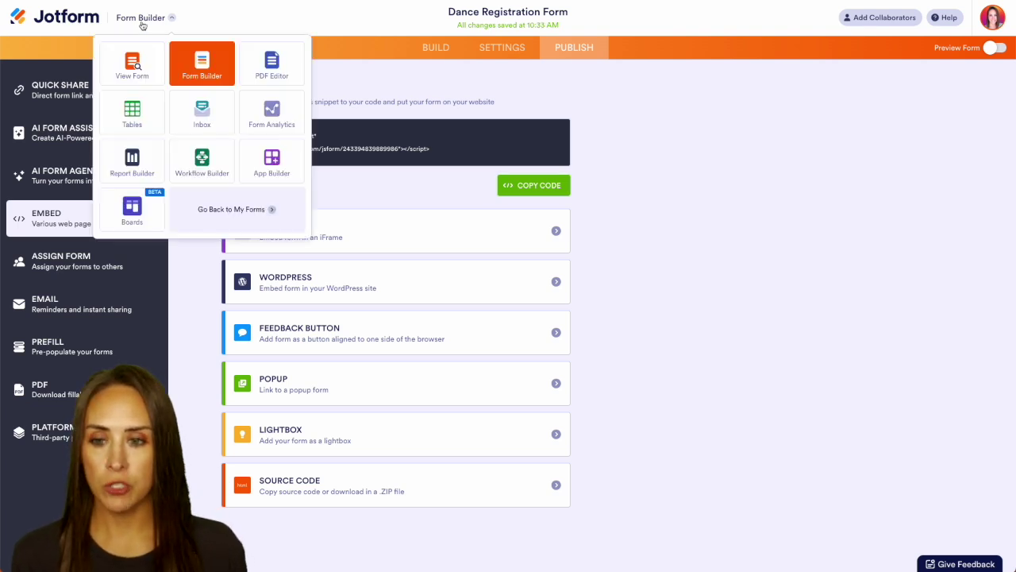
{"action": "left_click", "coordinate": [131, 111]}
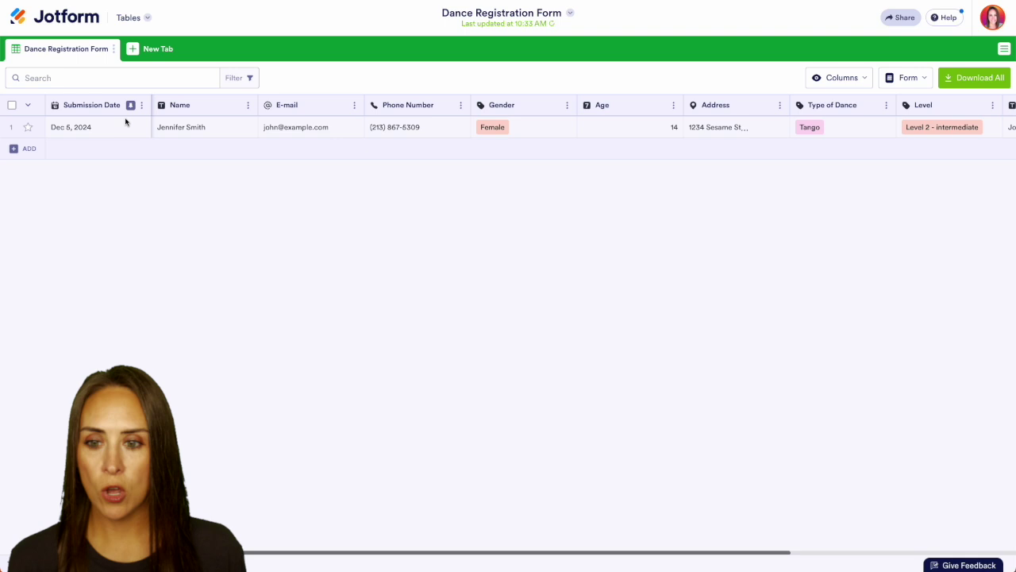
{"action": "left_click", "coordinate": [130, 127]}
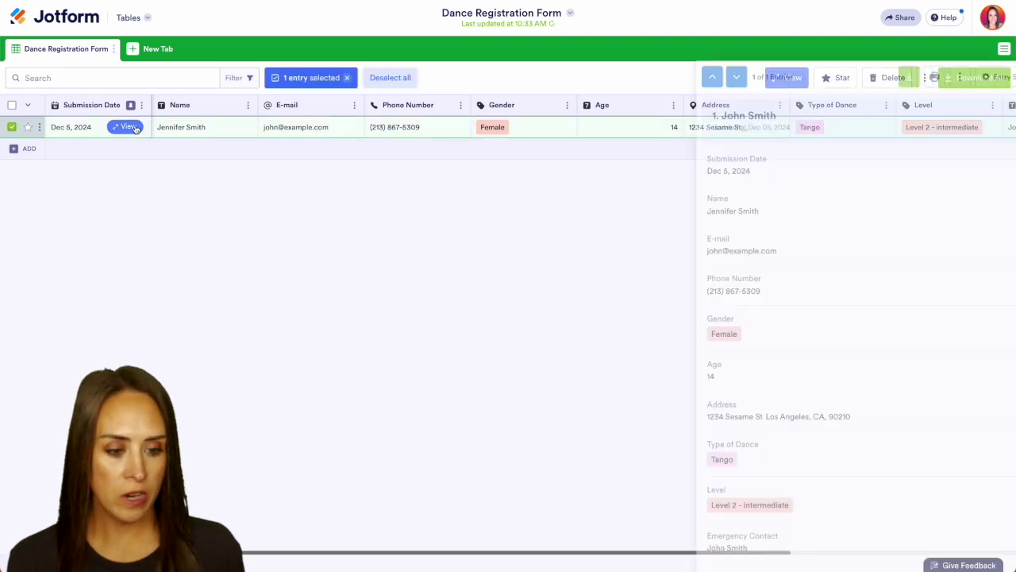
{"action": "scroll", "coordinate": [842, 336], "scroll_direction": "down", "scroll_amount": 4}
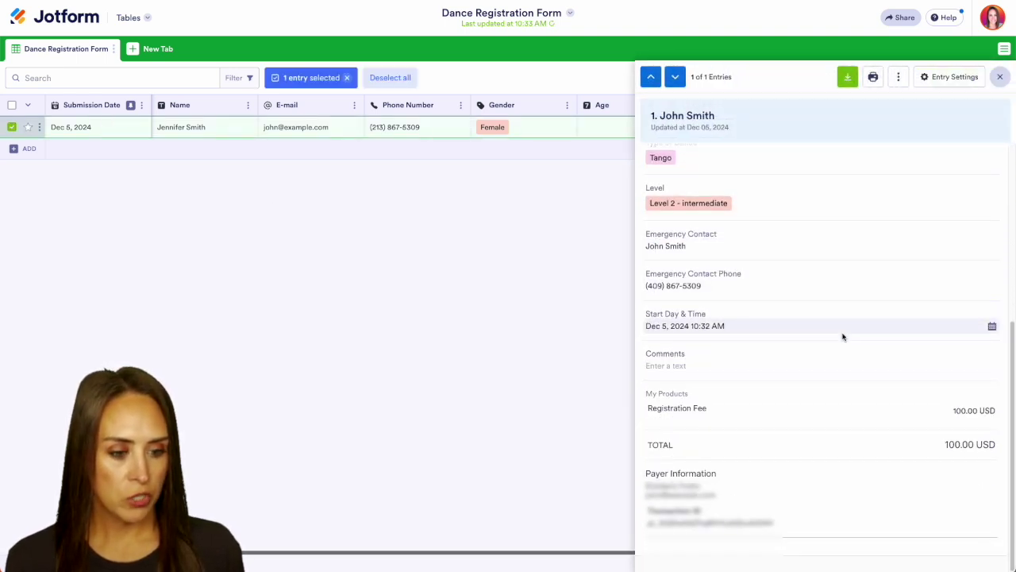